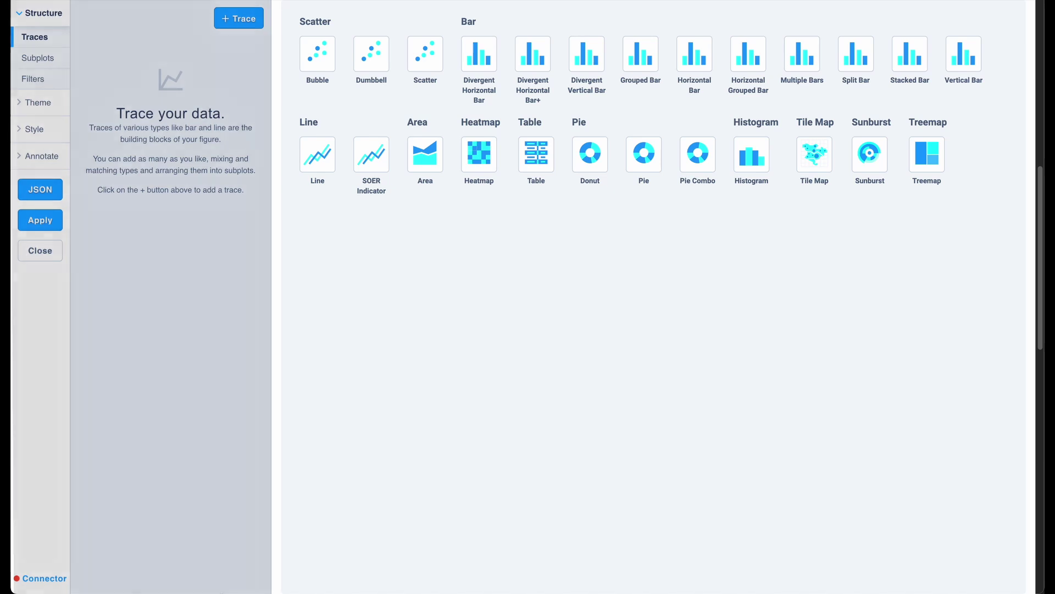
Add a new trace to the chart and set its type to Bar.
left_click(256, 25)
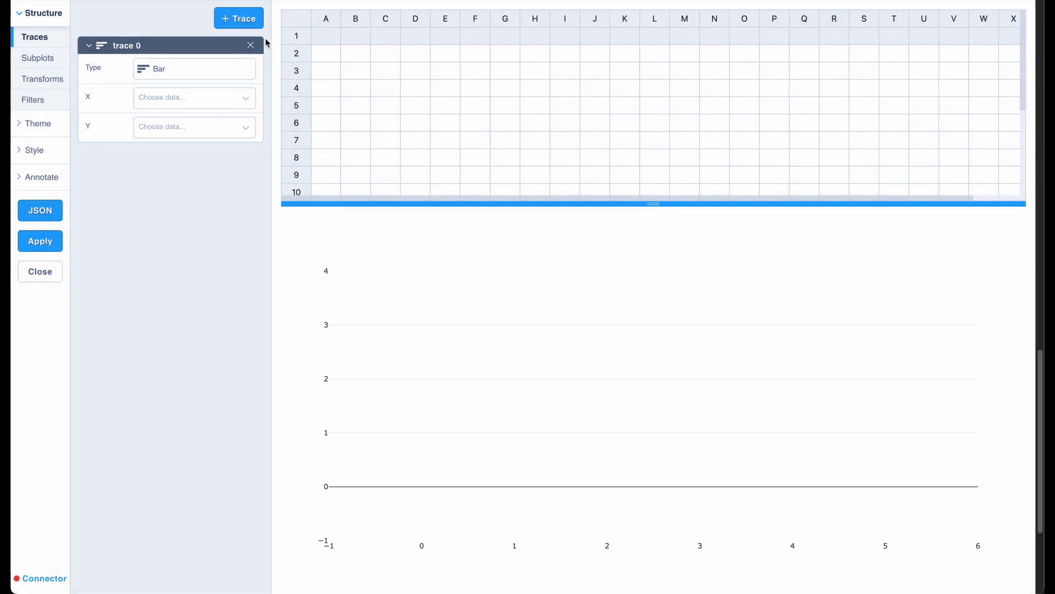
left_click(236, 70)
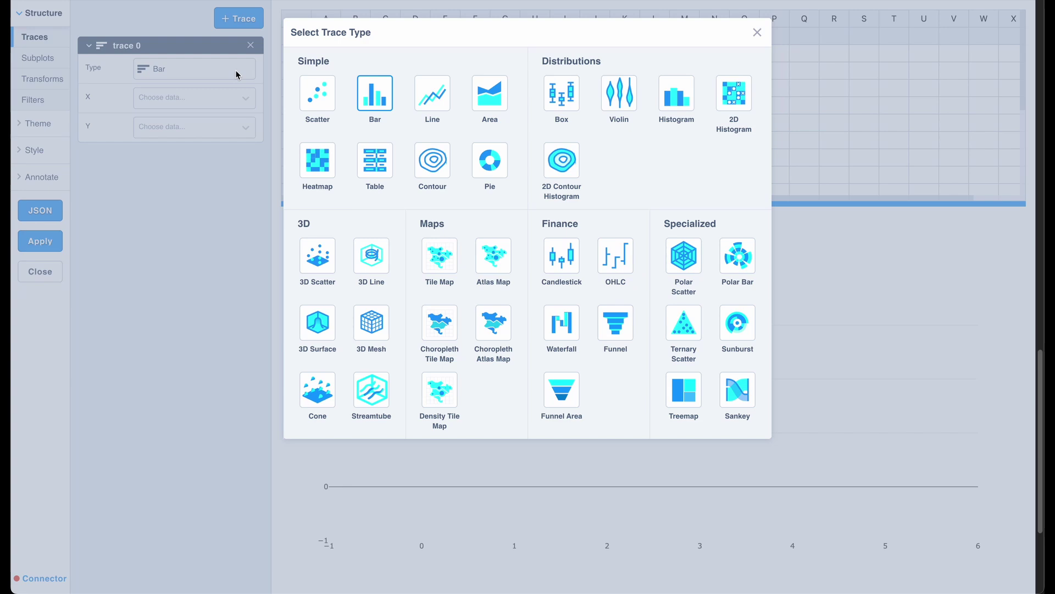
left_click(369, 100)
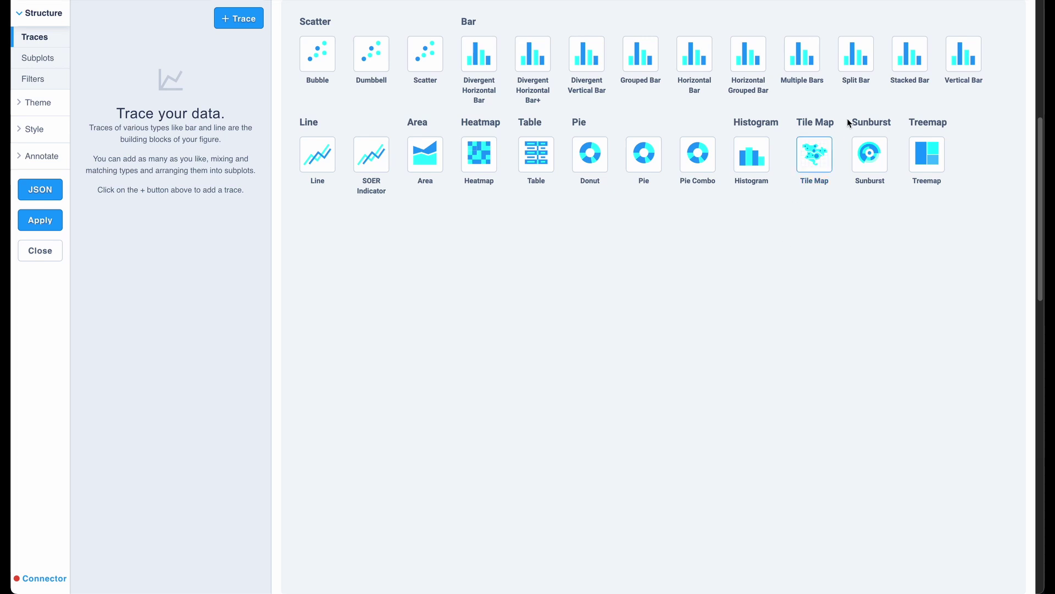
Start from the Stacked Bar template and expand the Theme, Style and Annotate option groups.
left_click(902, 59)
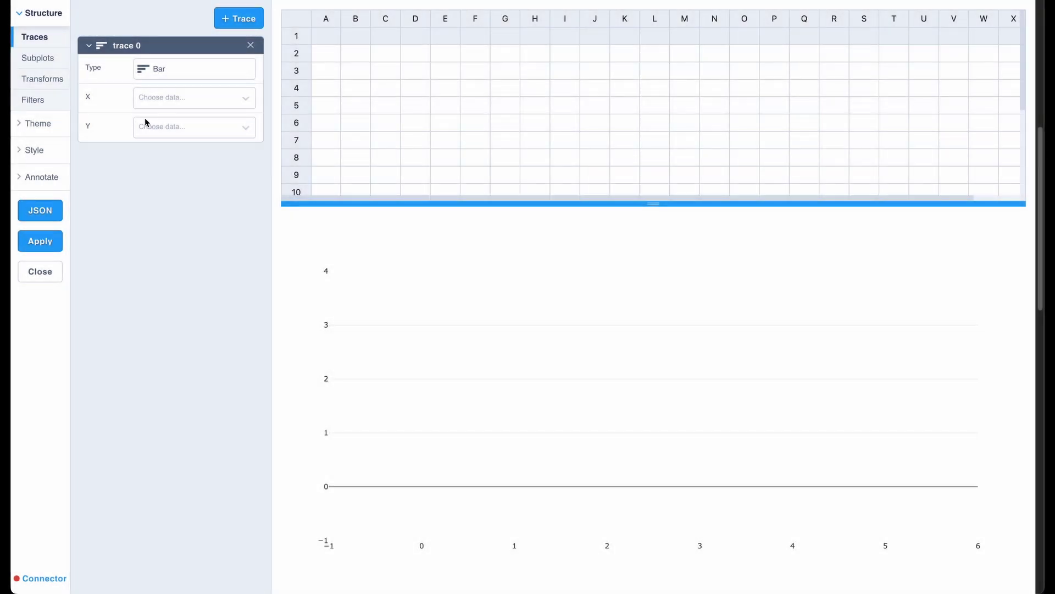
left_click(47, 130)
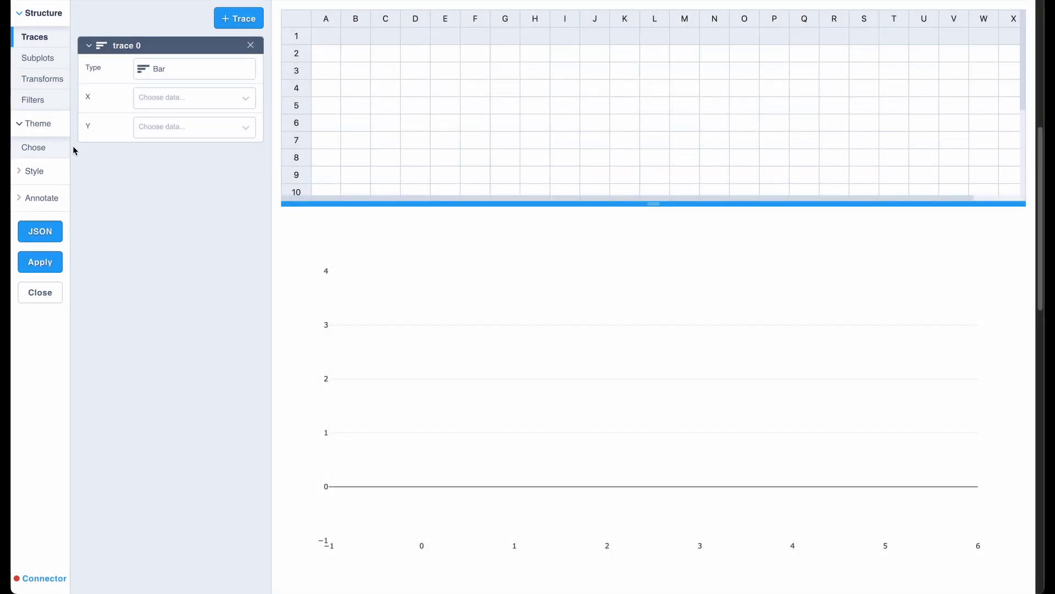
left_click(63, 170)
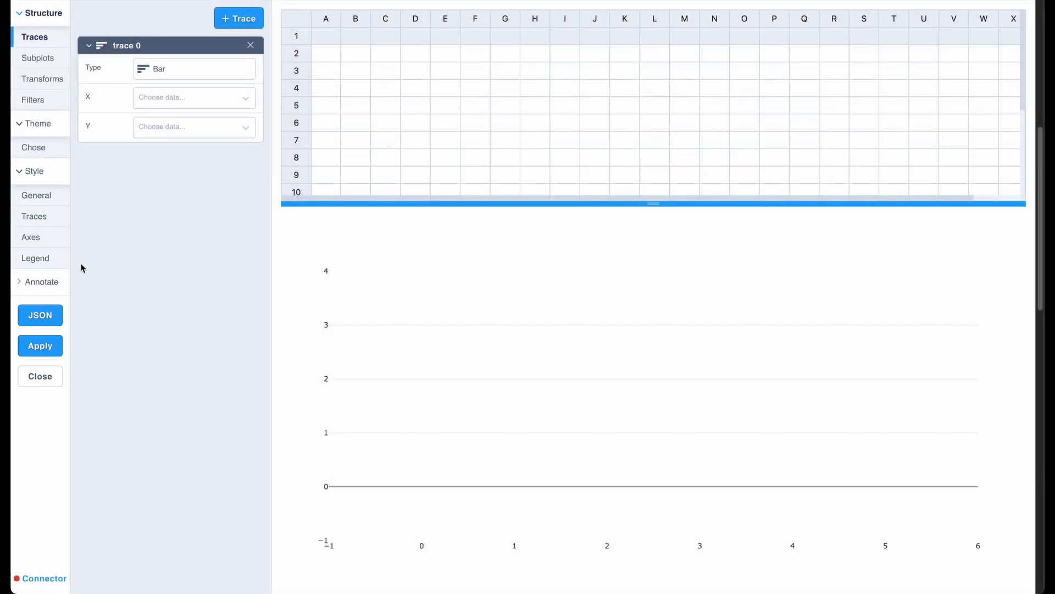
left_click(63, 281)
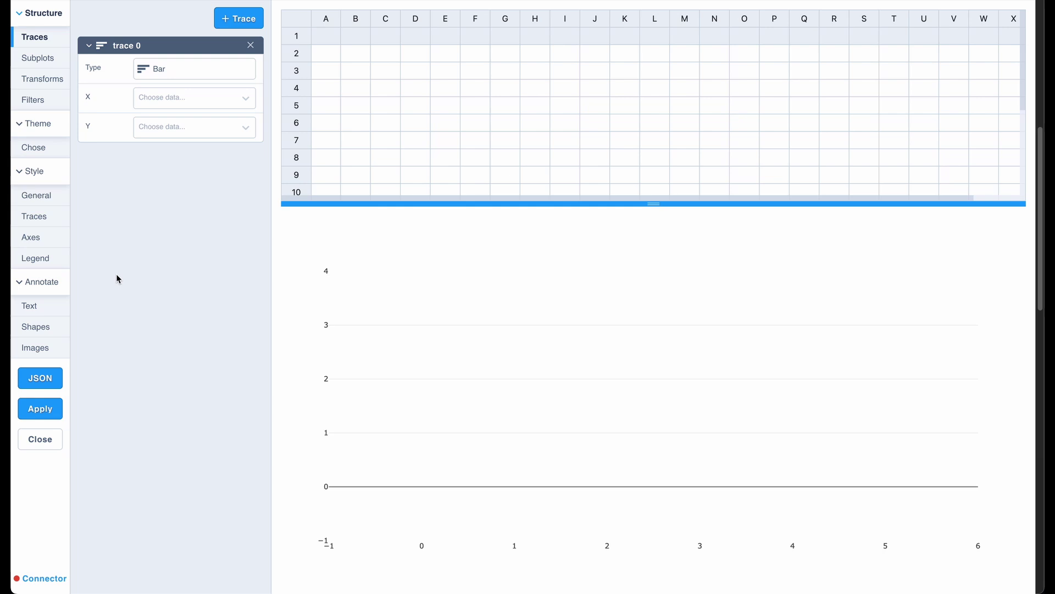
Assign the Material column to the bar trace's X data and the Value column to its Y data.
left_click(187, 98)
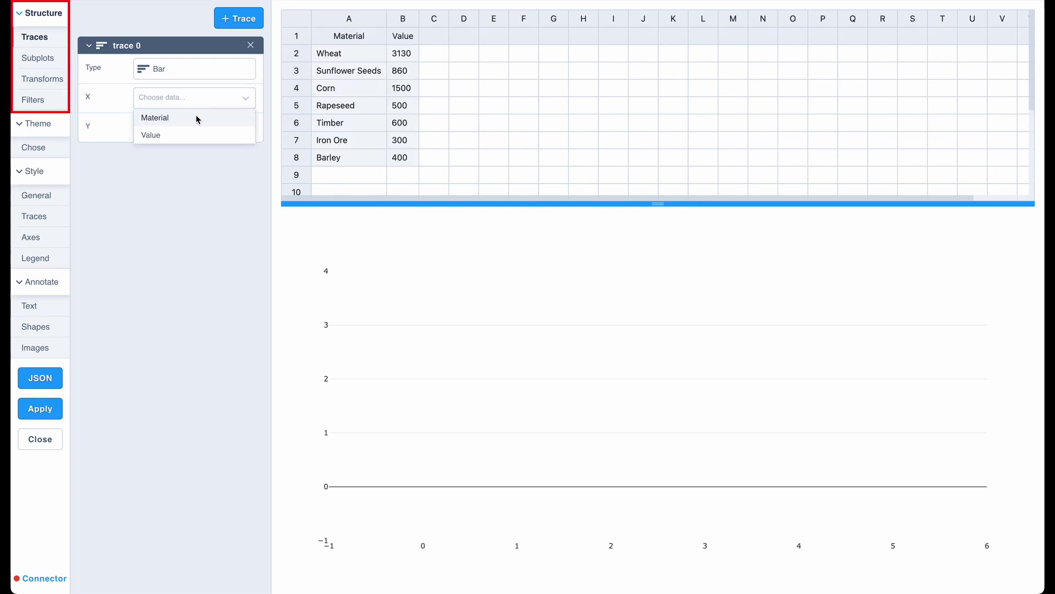
left_click(196, 115)
left_click(184, 127)
left_click(171, 158)
Narrow the subplot's horizontal boundaries to run from 25 to 75.
left_click(36, 56)
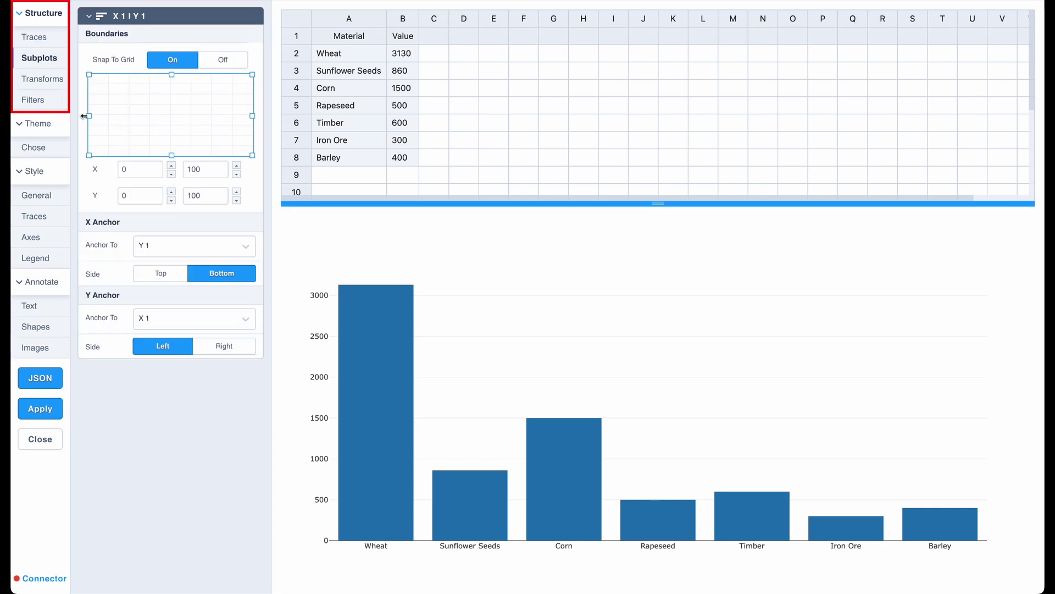
left_click_drag(87, 116, 130, 115)
left_click_drag(254, 116, 217, 119)
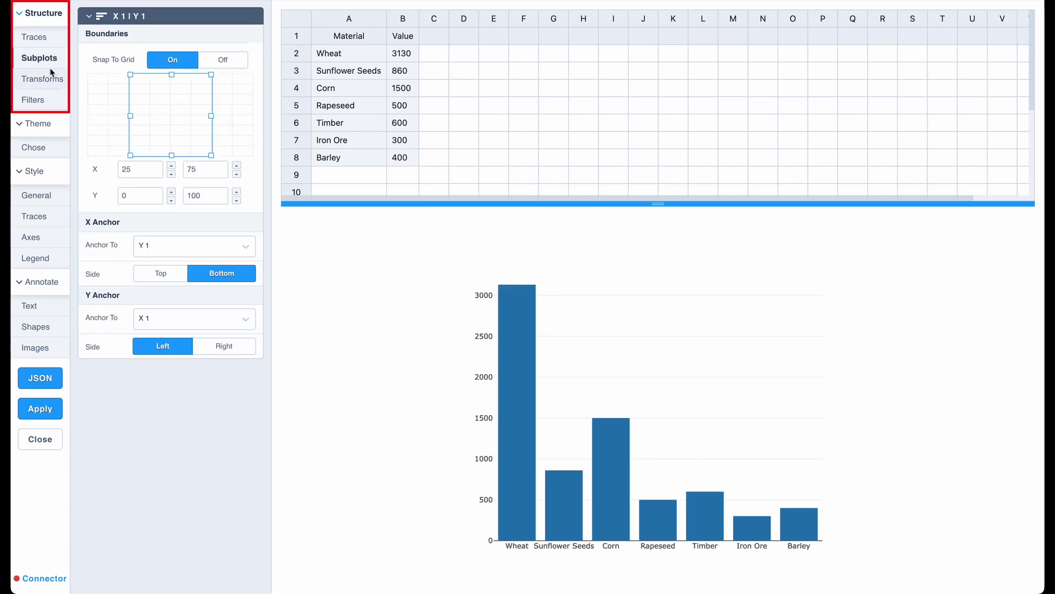
Add a Sort transform to the bar trace with Value as its target.
left_click(42, 79)
left_click(220, 42)
left_click(206, 199)
left_click(205, 123)
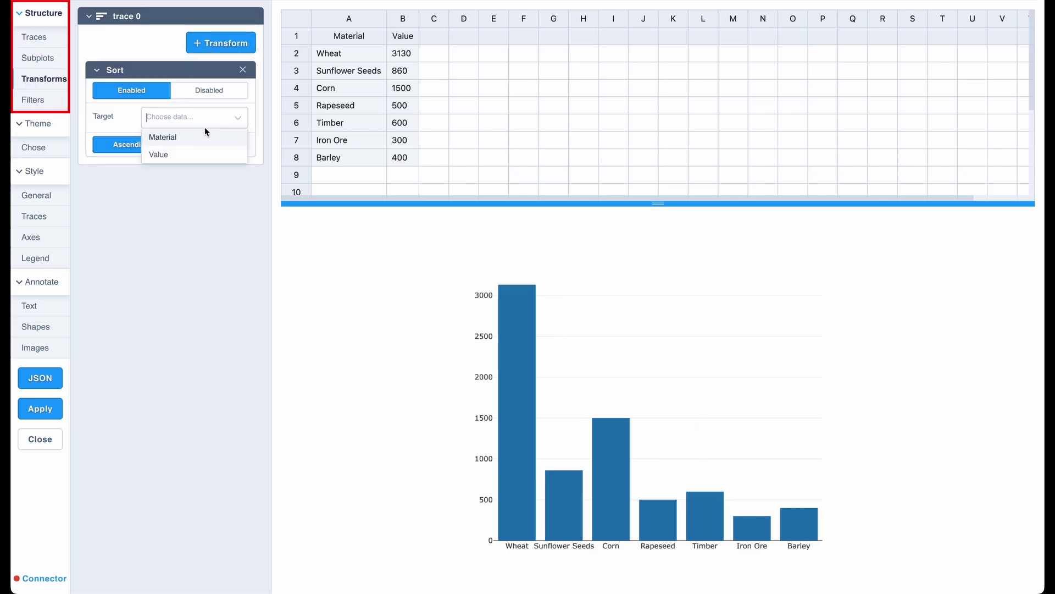
left_click(187, 153)
Apply the EEA theme to the chart and set the base font size to 18 px.
left_click(38, 152)
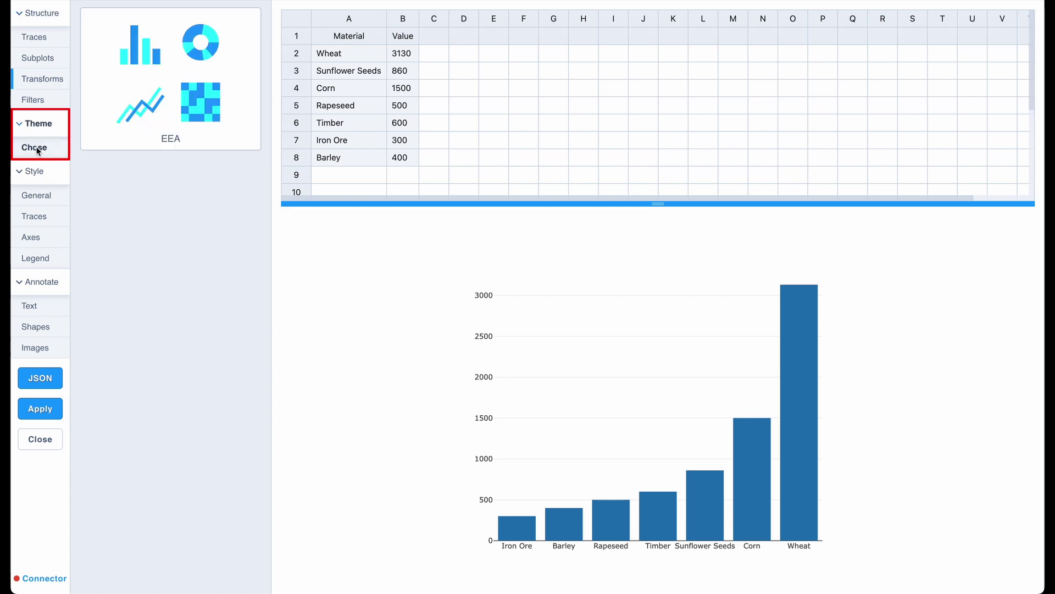
left_click(160, 120)
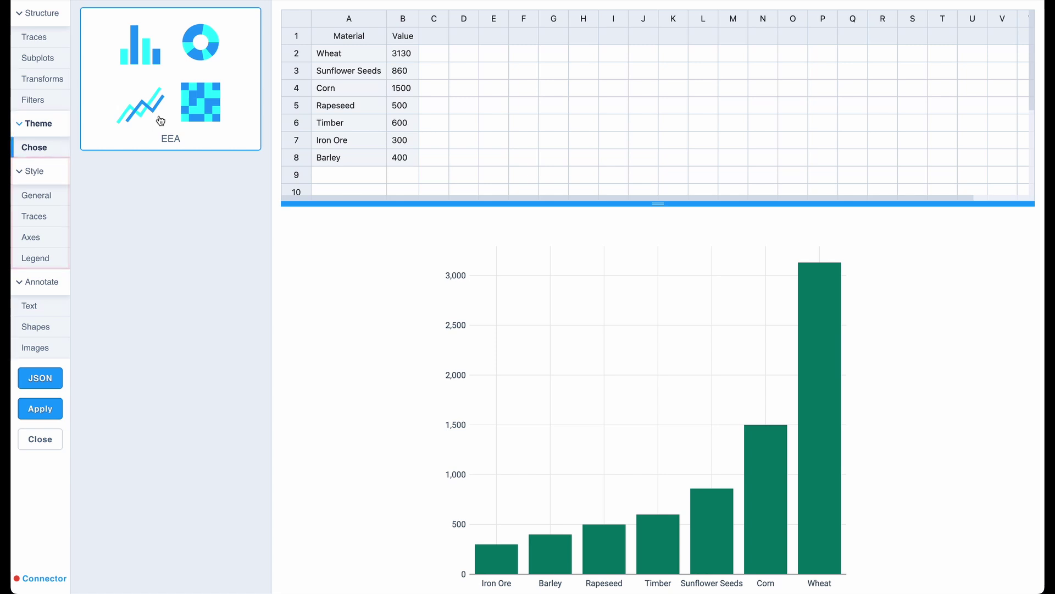
left_click(31, 202)
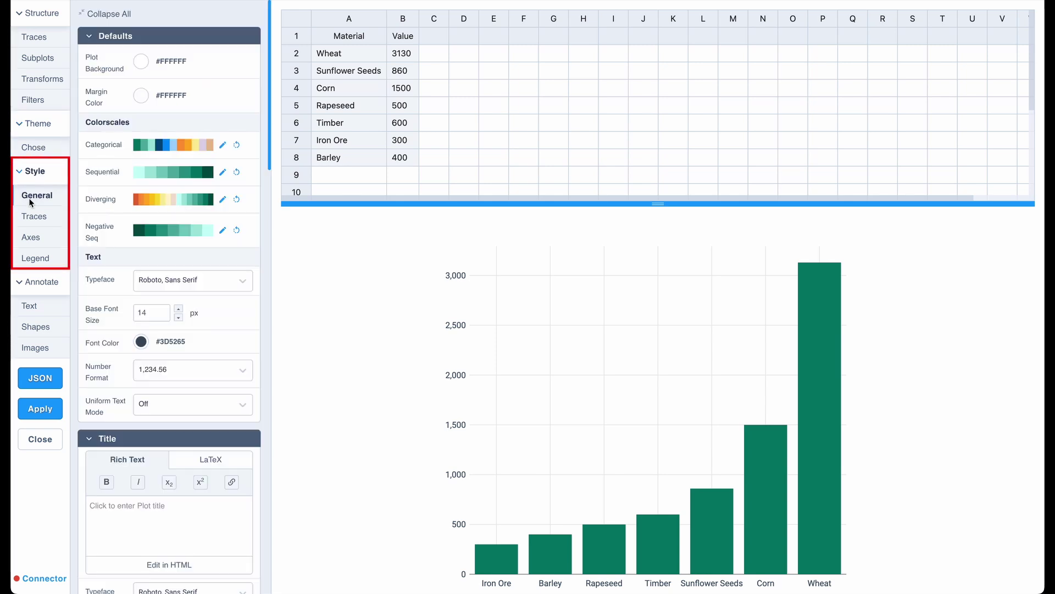
left_click(180, 313)
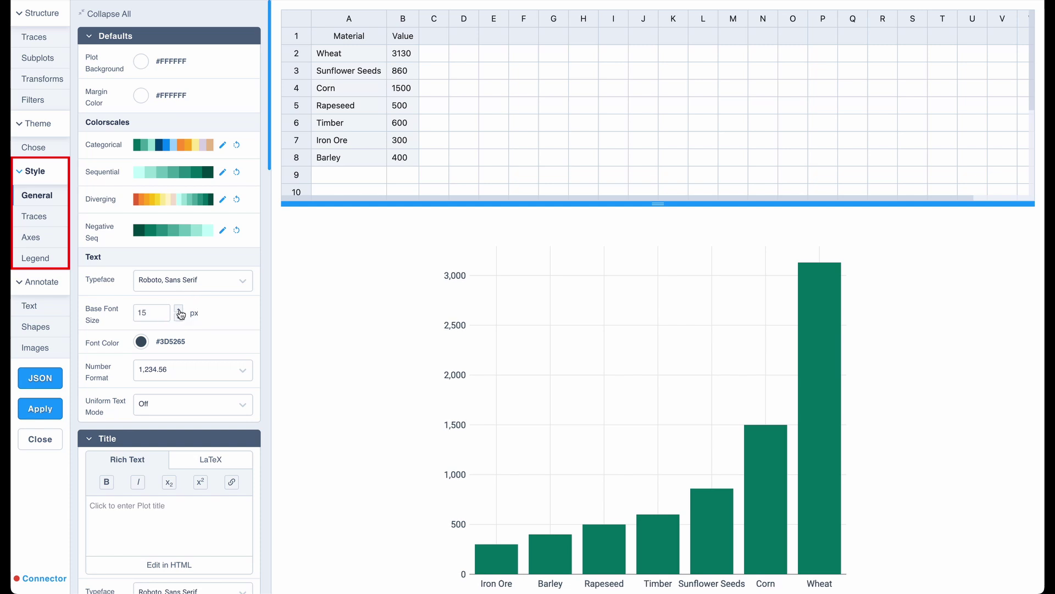
left_click(180, 310)
left_click(180, 310)
left_click(180, 310)
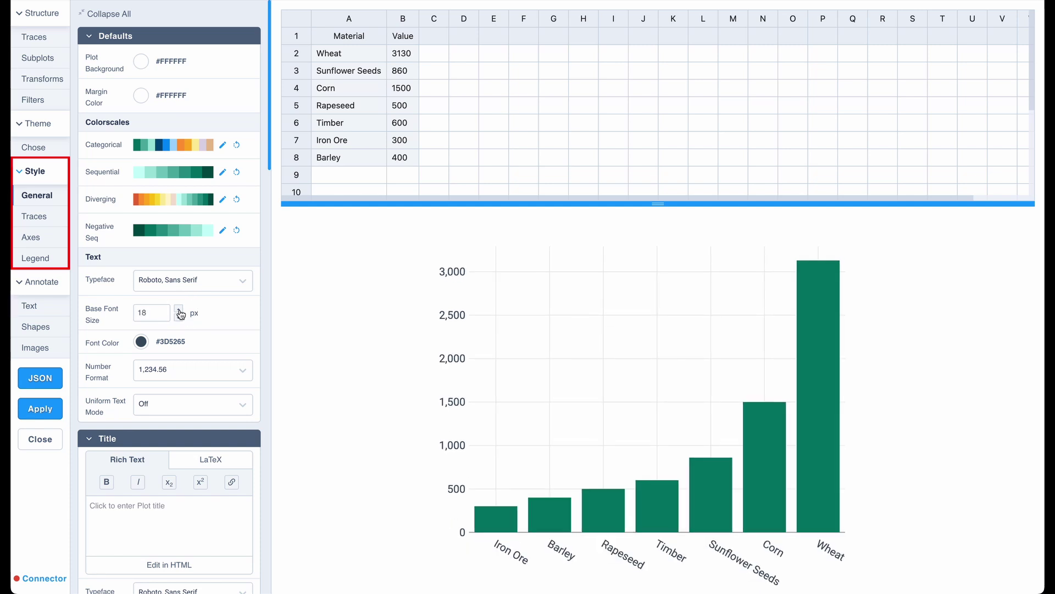
Add a text annotation reading "Material production" and change the reference its horizontal position is relative to.
left_click(46, 305)
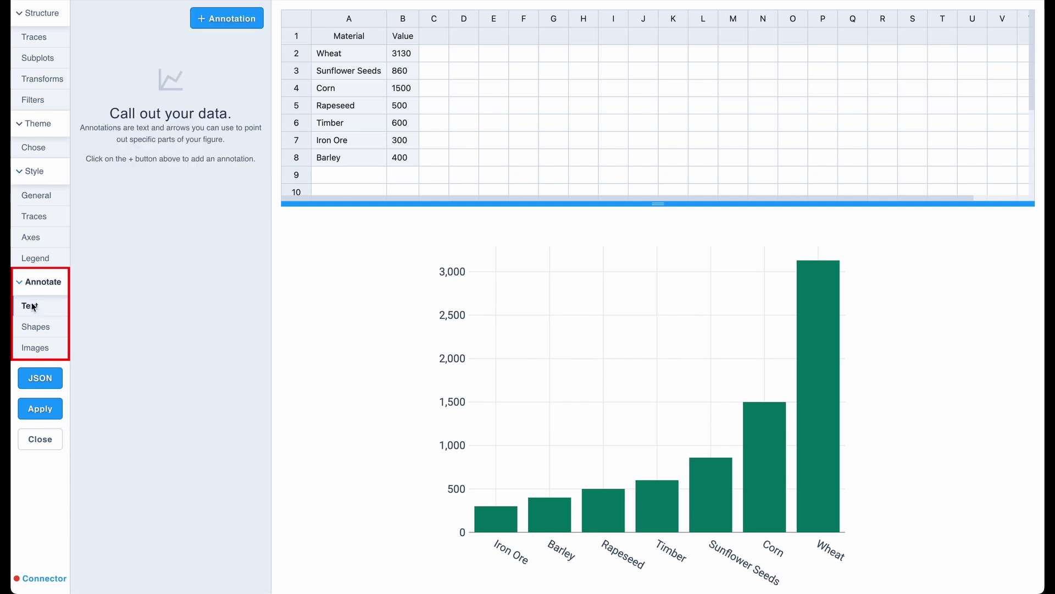
left_click(202, 18)
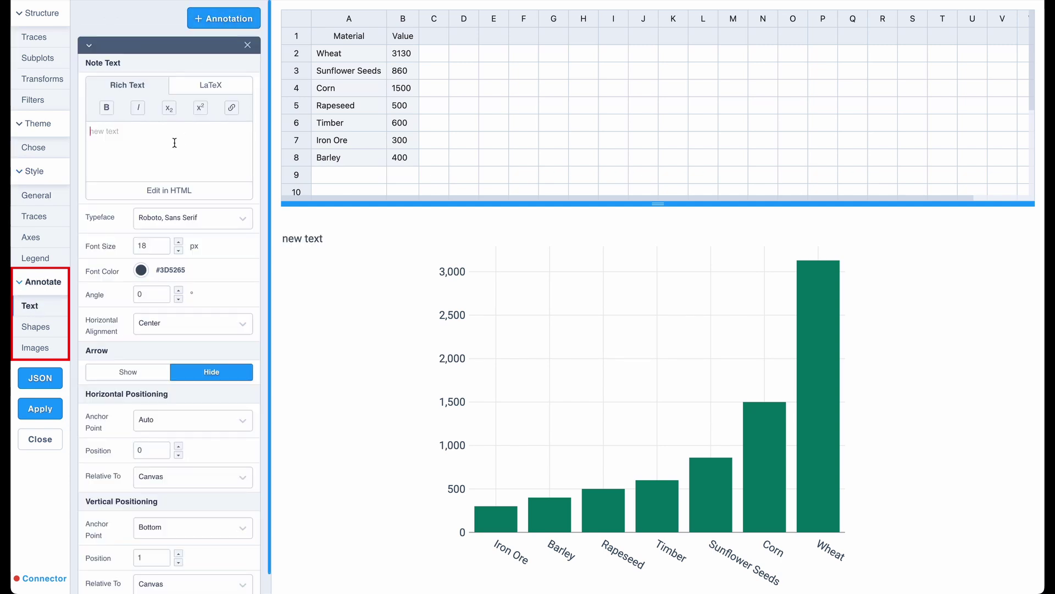
type("Material production")
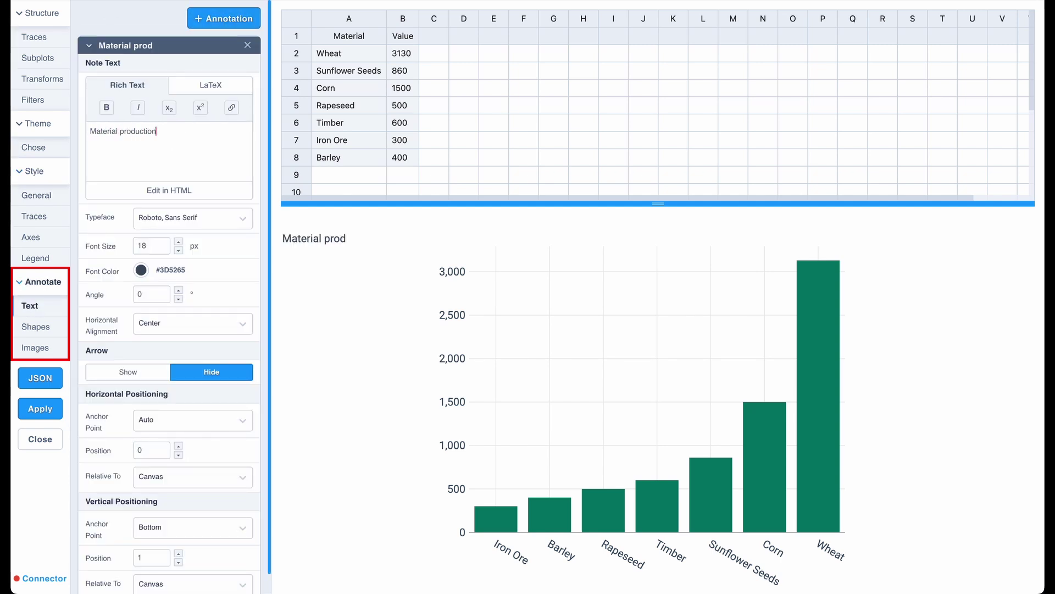
scroll(160, 357, "down", 2)
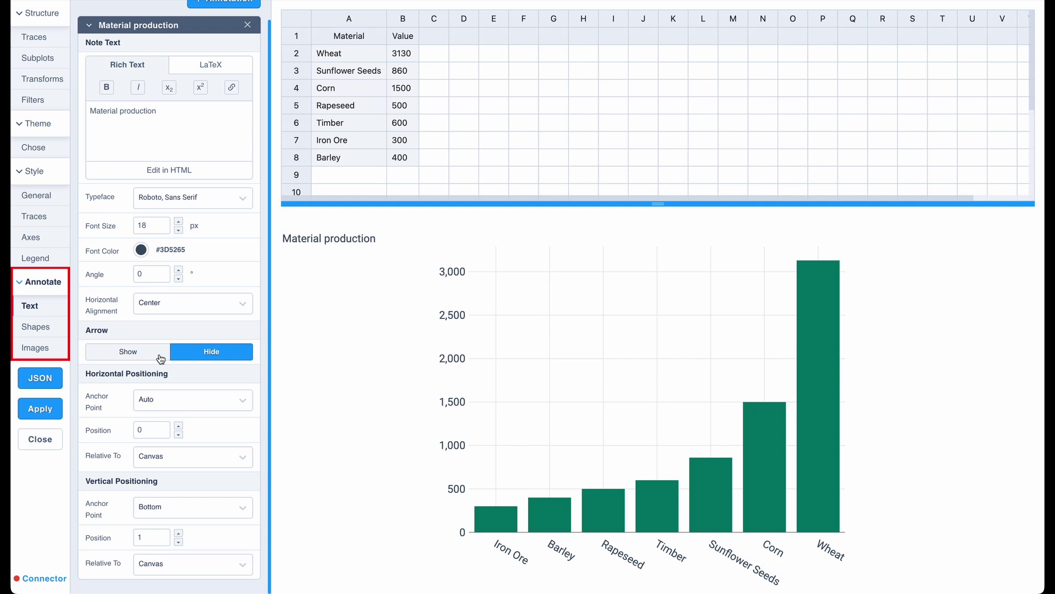
left_click(159, 456)
left_click(158, 487)
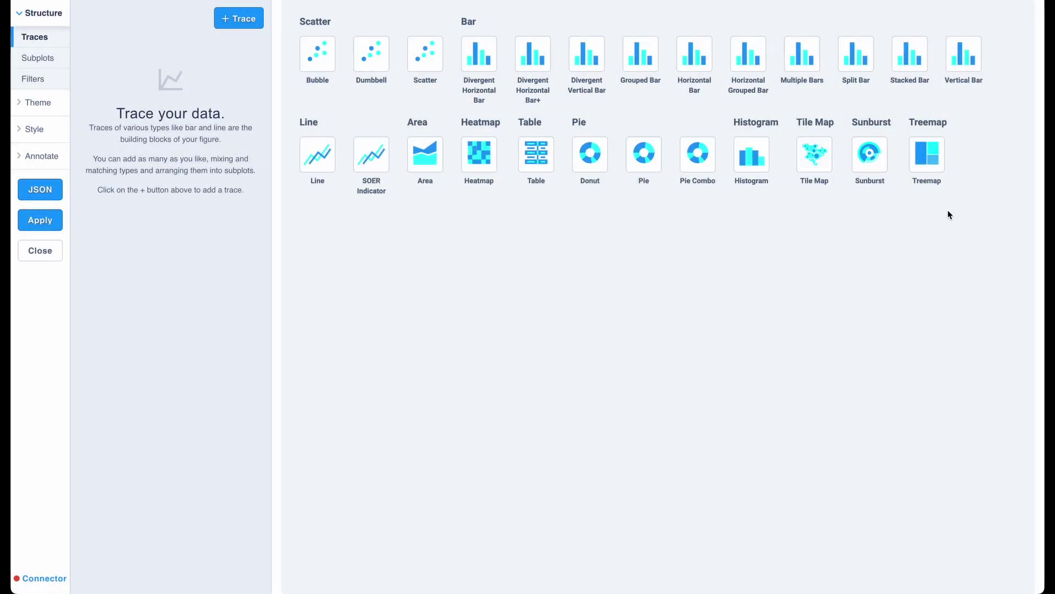
Load the Vertical Bar template and set Corn's value in the data table to 400.
left_click(969, 67)
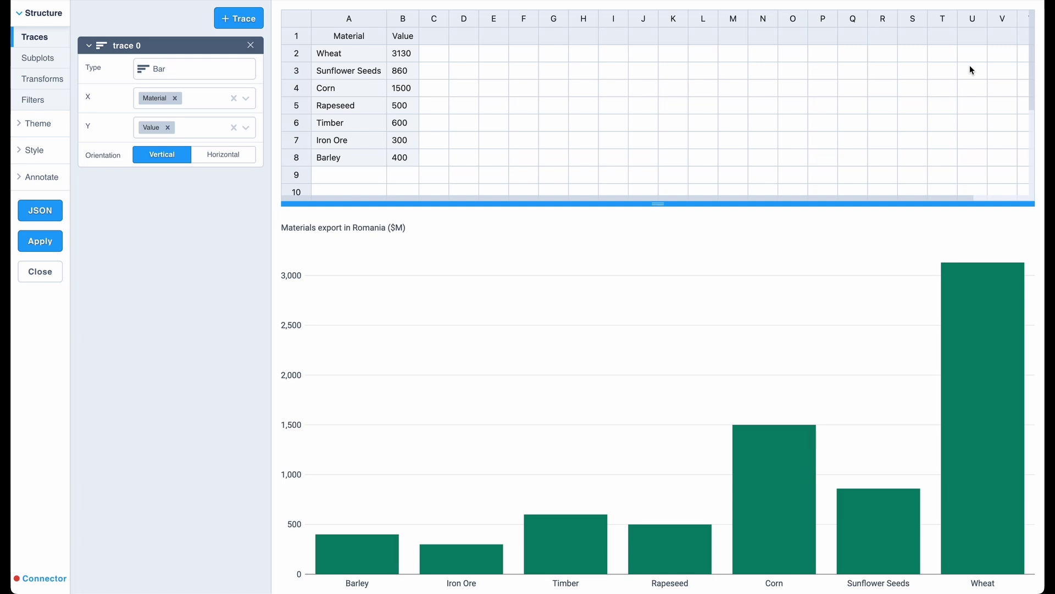
double_click(395, 88)
type("400")
key("Return")
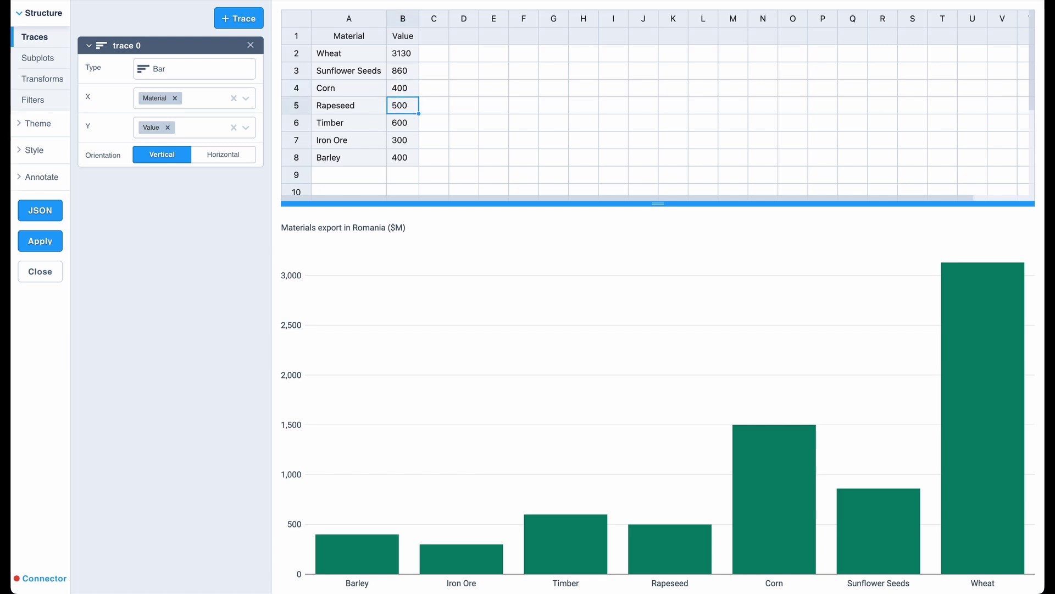
Add two rows below Barley in the data table: Oil with 450 and Gold with 5000.
left_click(346, 175)
scroll(346, 177, "down", 2)
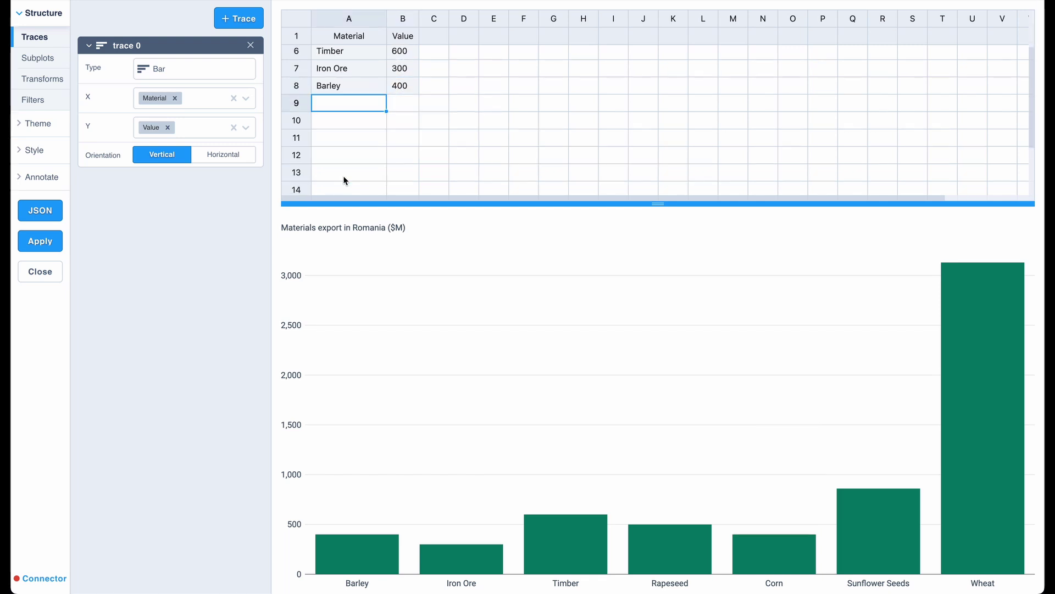
type("Oil\t450 Gold\t5000")
left_click(395, 145)
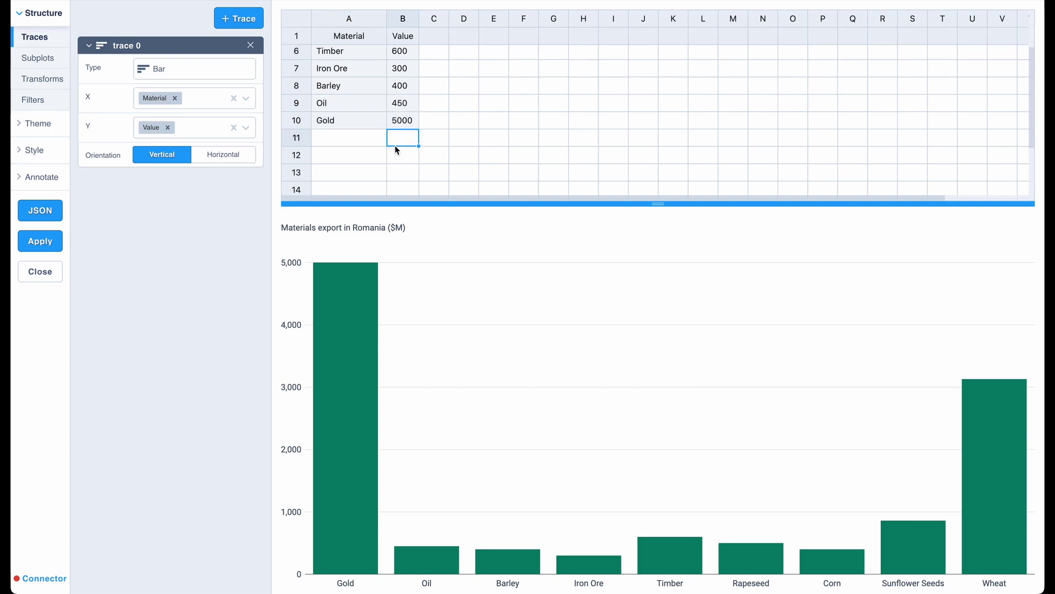
Remove the Gold row from the data table.
left_click(406, 127)
right_click(406, 129)
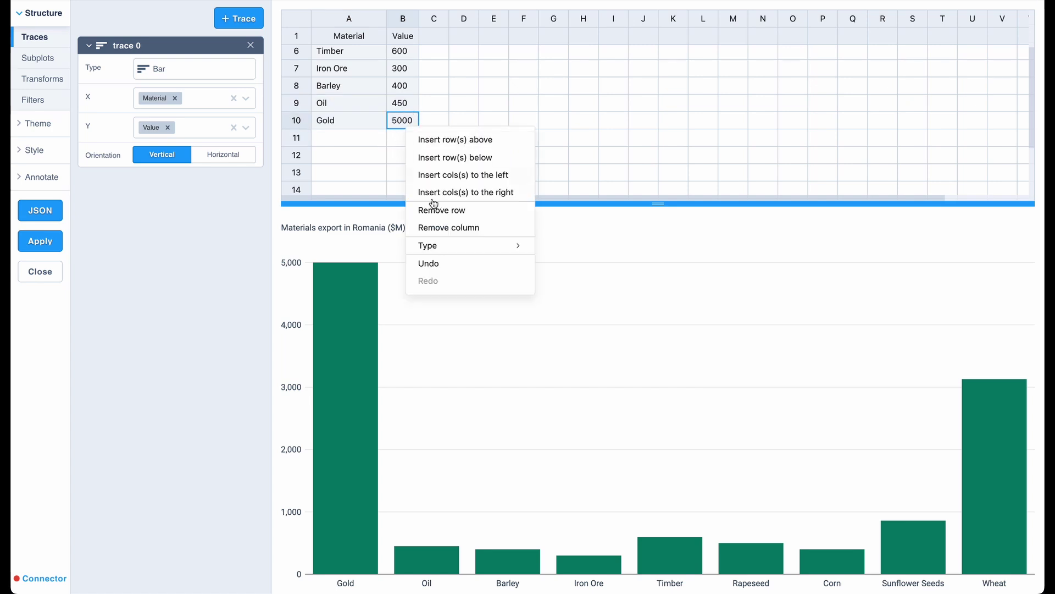
left_click(435, 210)
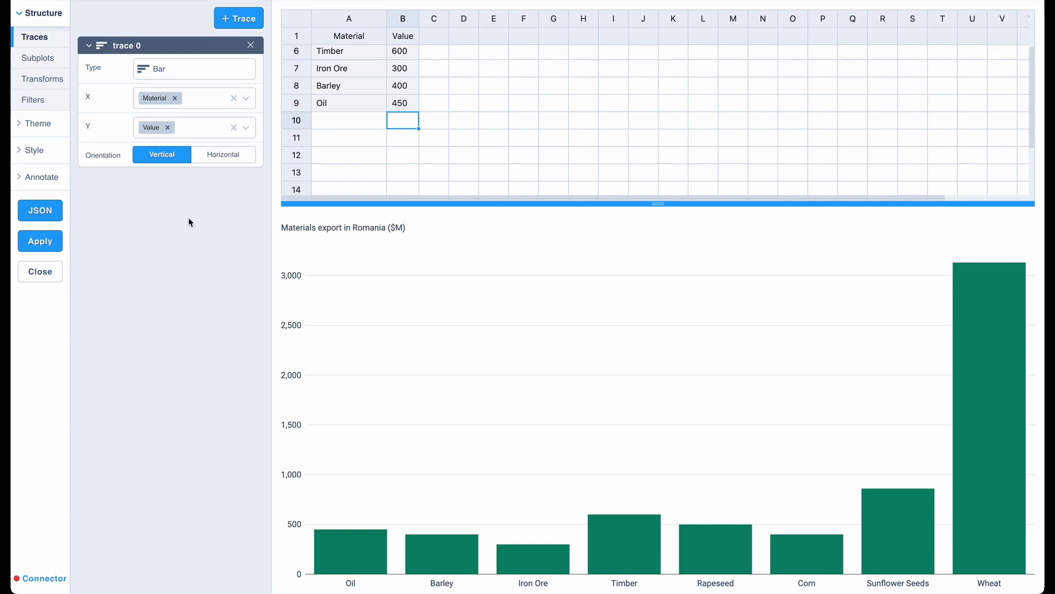
Examine the chart's JSON by expanding data, its first trace and layout, and toggle automatic data source extraction off and on again.
left_click(38, 208)
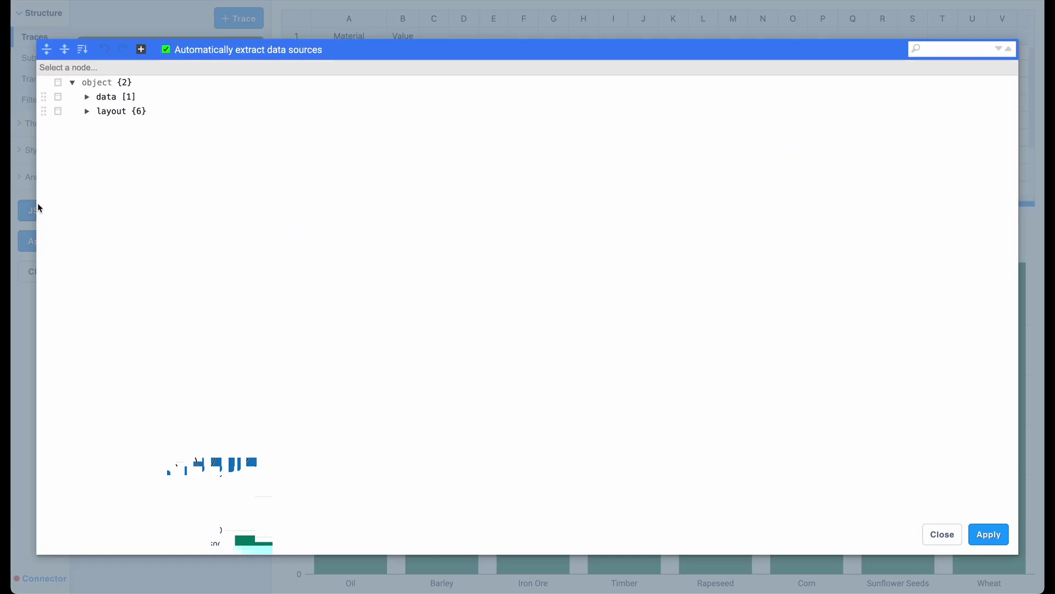
left_click(88, 97)
left_click(88, 125)
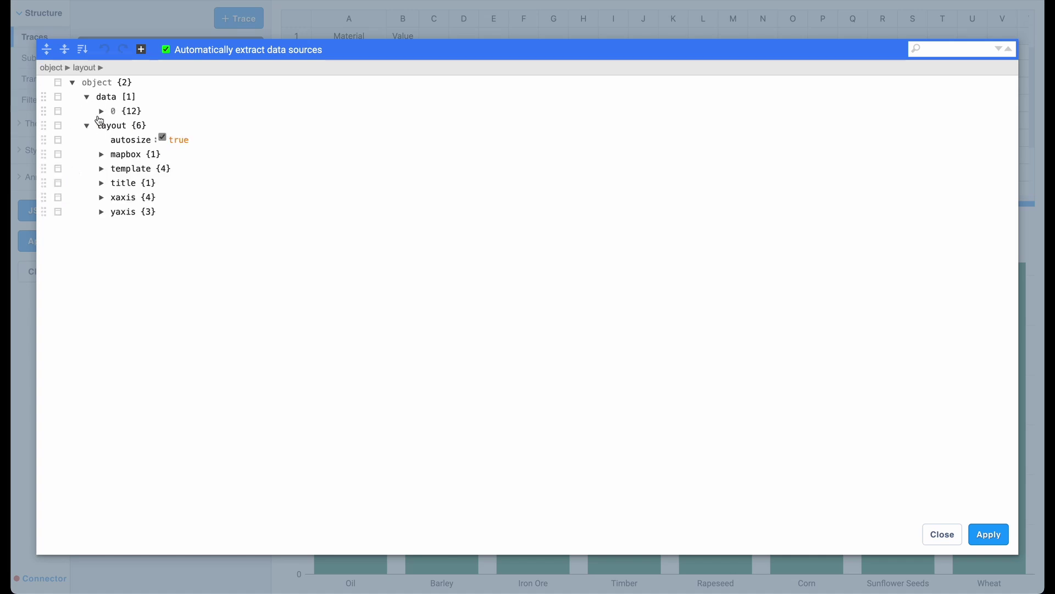
left_click(100, 114)
left_click(101, 112)
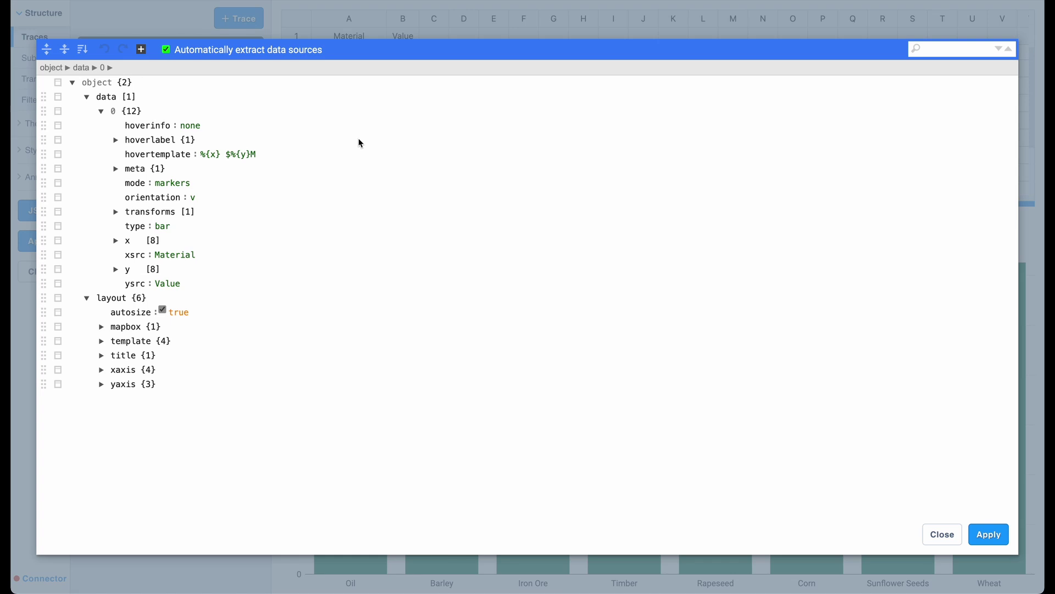
left_click(172, 53)
left_click(169, 51)
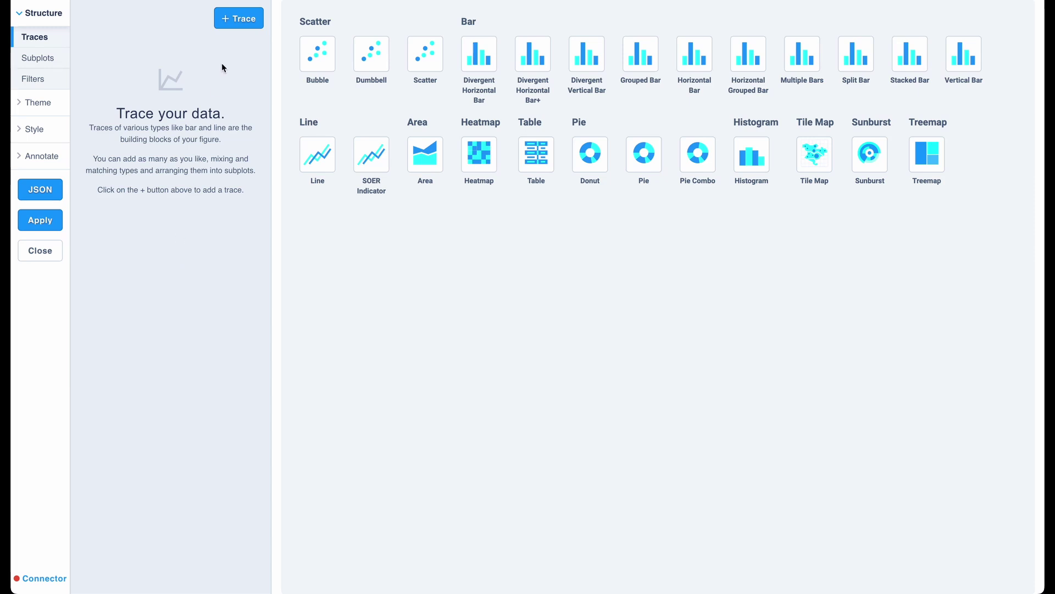
Add a new trace to the empty chart and set its type to Scatter.
left_click(236, 22)
left_click(191, 68)
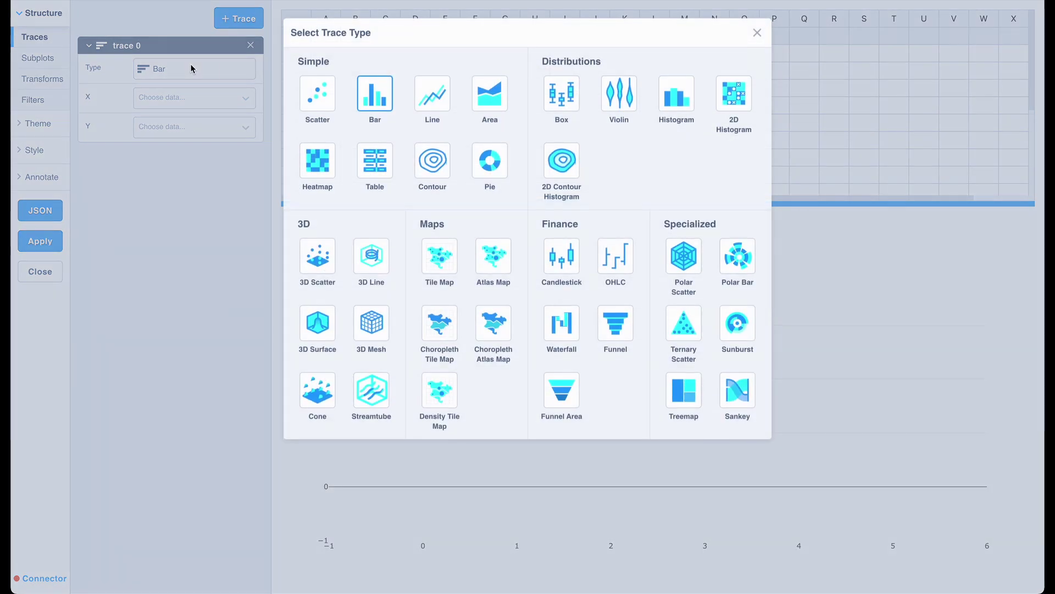
left_click(319, 96)
Enter a Country, Year, Life Expectancy table from A1: Romania 1952 65, 2002 78; France 1952 67.42, 2002 79.59; Spain 1952 64.94, 2002 79.78.
left_click(327, 40)
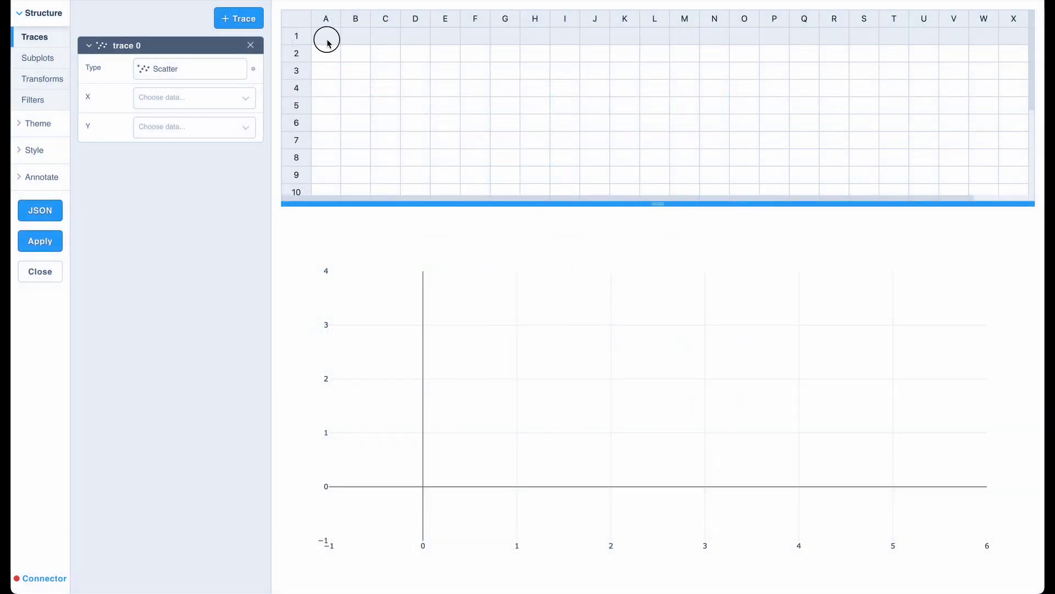
type("Country\tYear\tLife Expectancy Romania\t1952\t65 Romania\t2002\t78  France\t1952\t67.42 France\t2002\t79.59  Spain\t1952\t64.94 Spain\t2002\t79.78")
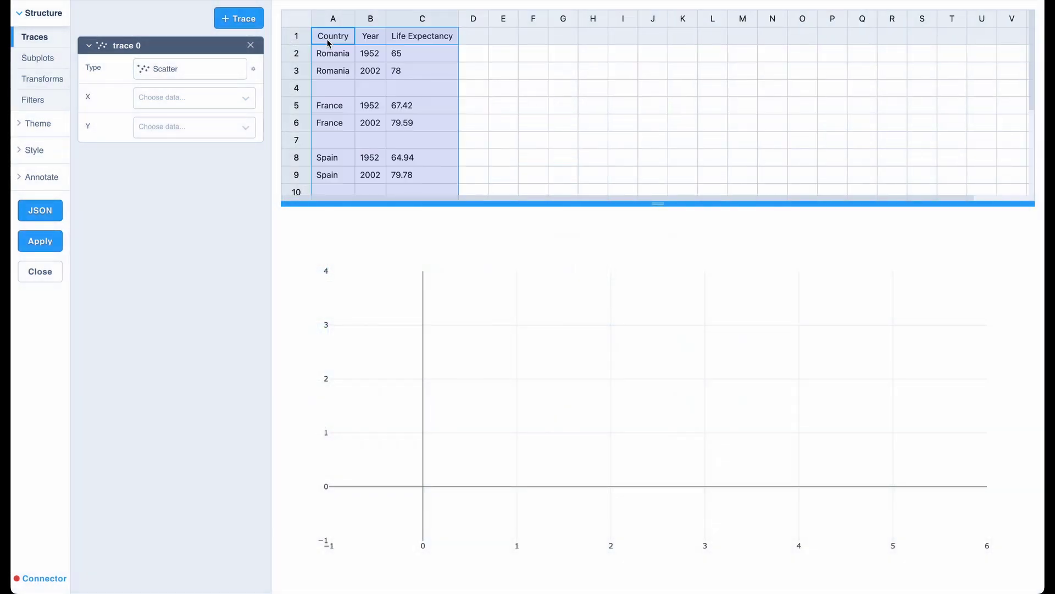
left_click(252, 170)
Assign Life Expectancy to the X data and Country to the Y data of the scatter trace.
left_click(224, 110)
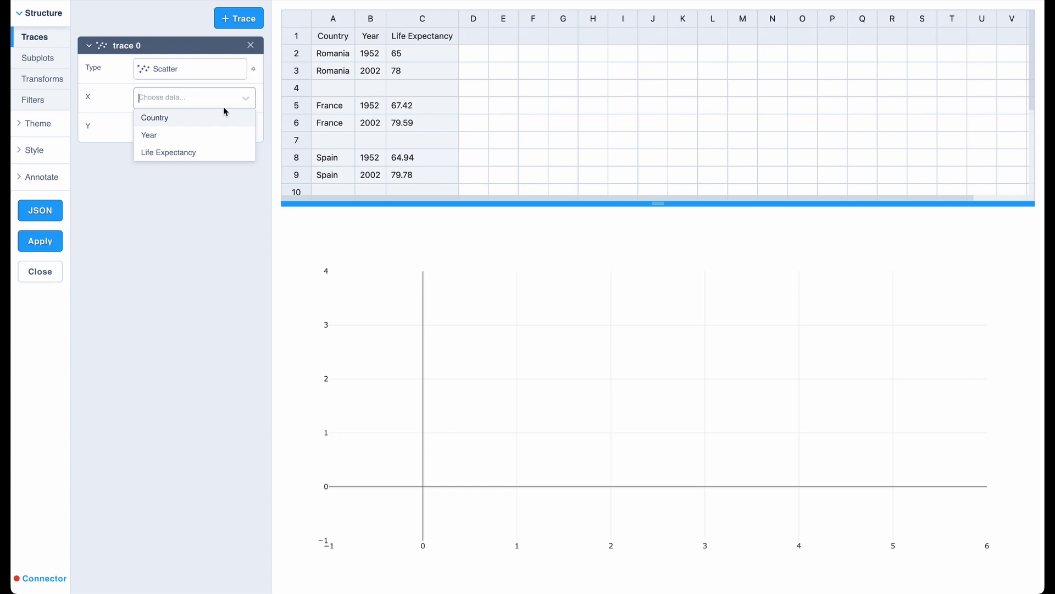
left_click(208, 151)
left_click(209, 136)
left_click(205, 146)
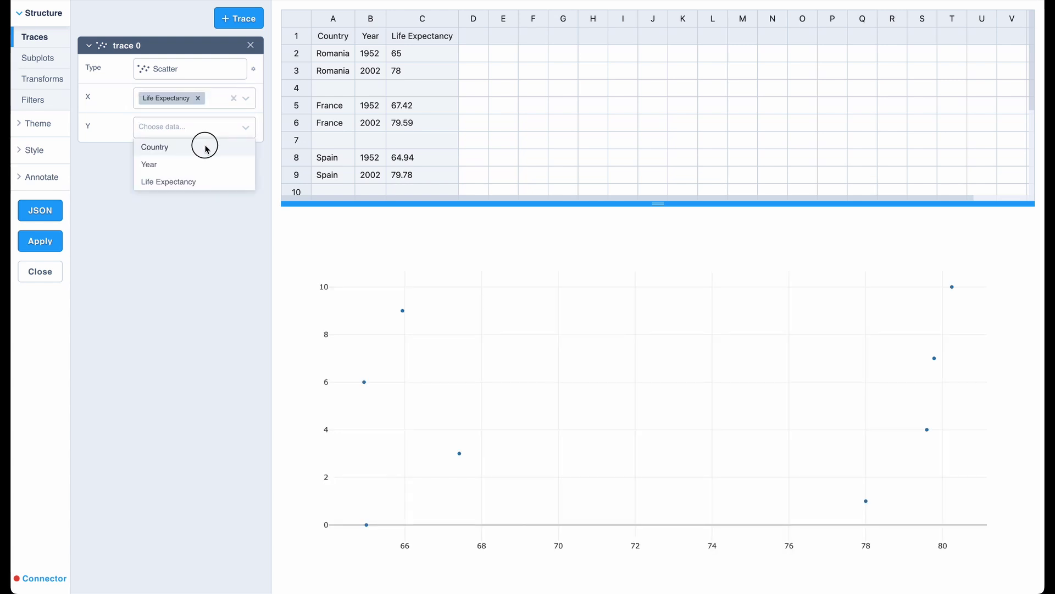
left_click(197, 173)
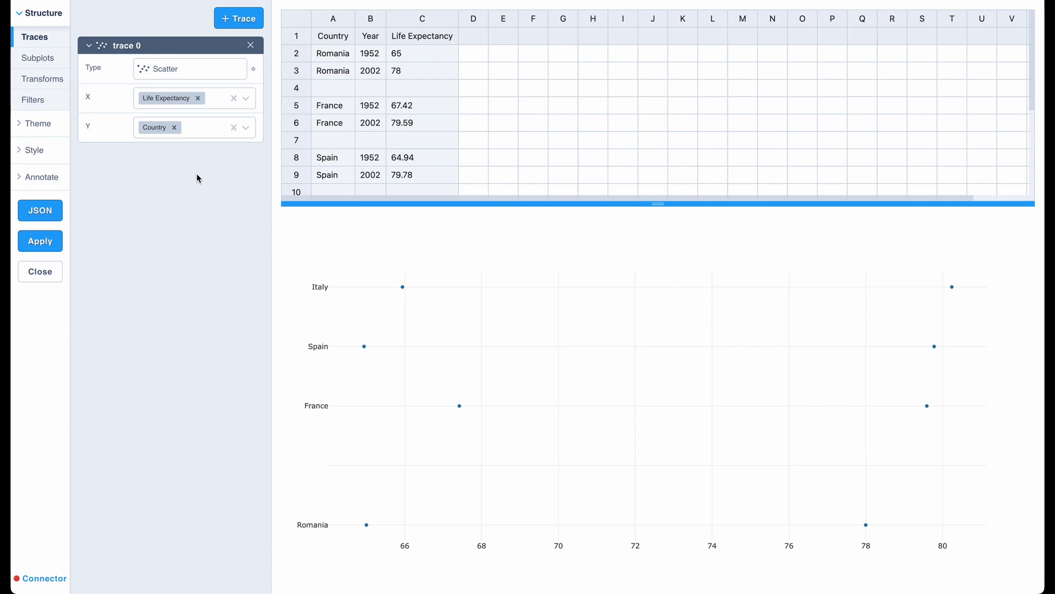
Turn on line display in addition to points in the scatter trace's style.
left_click(38, 152)
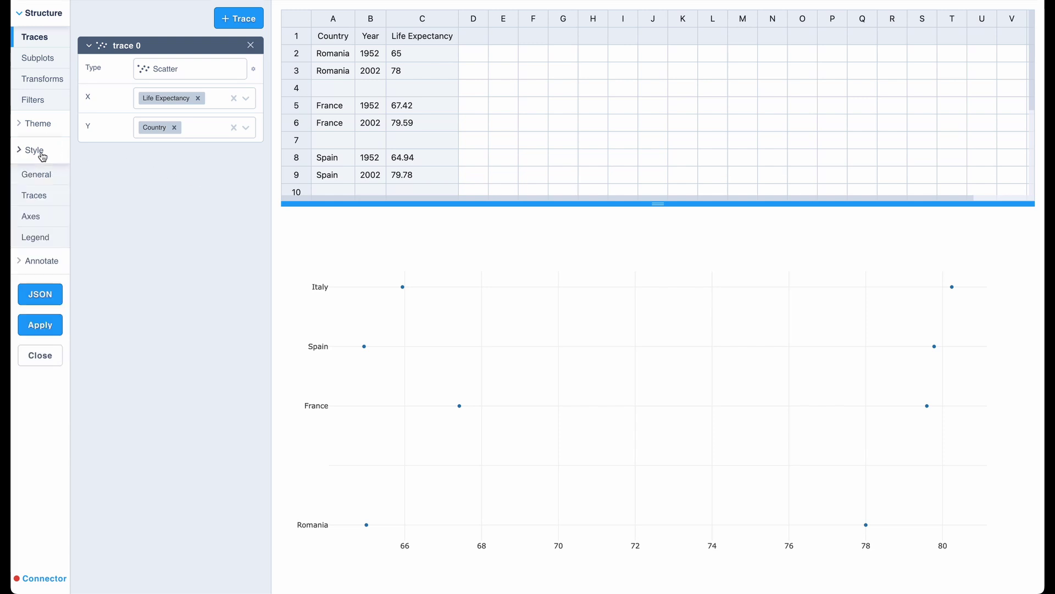
left_click(36, 194)
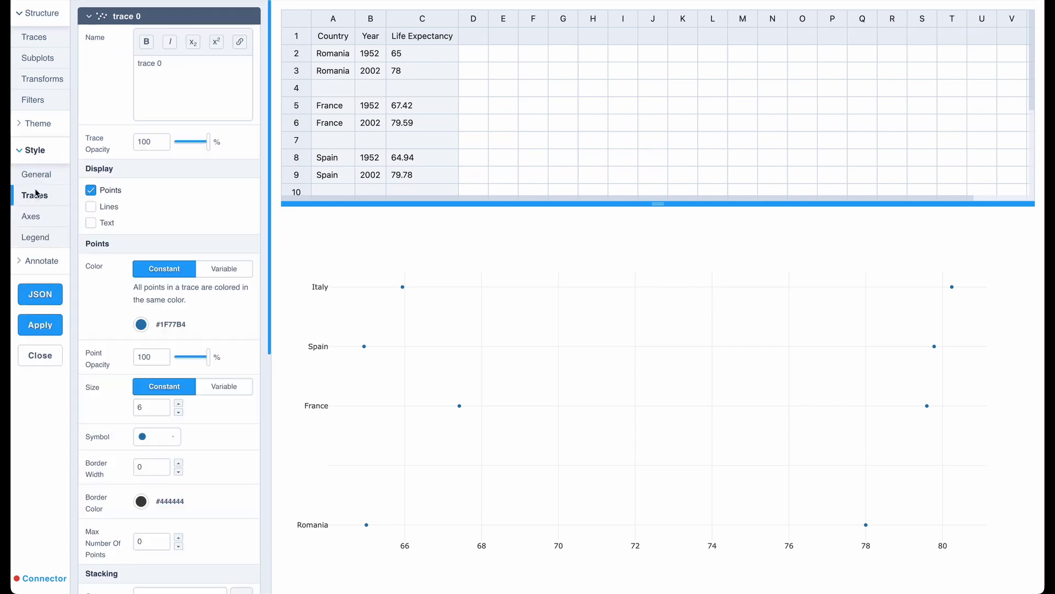
left_click(92, 207)
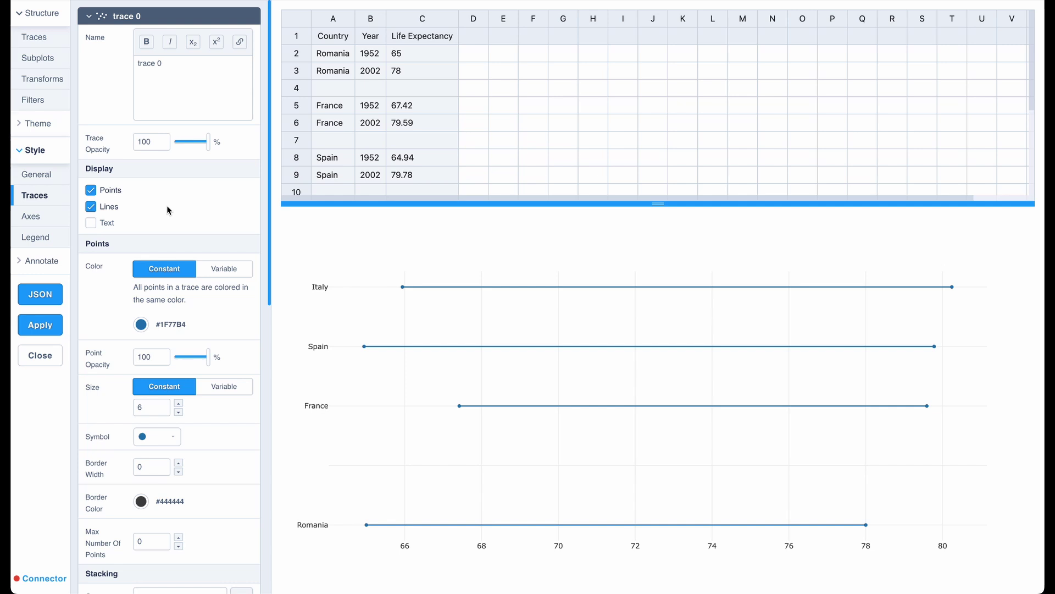
Make the point color variable by Life Expectancy and apply the Greens sequential colorscale.
left_click(212, 270)
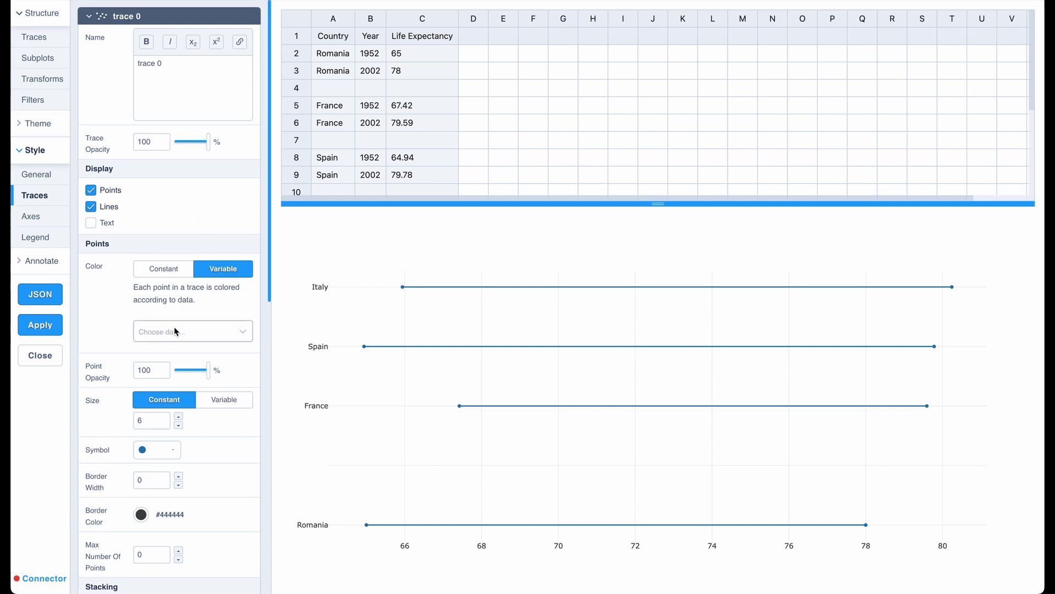
left_click(207, 330)
left_click(176, 395)
left_click(181, 360)
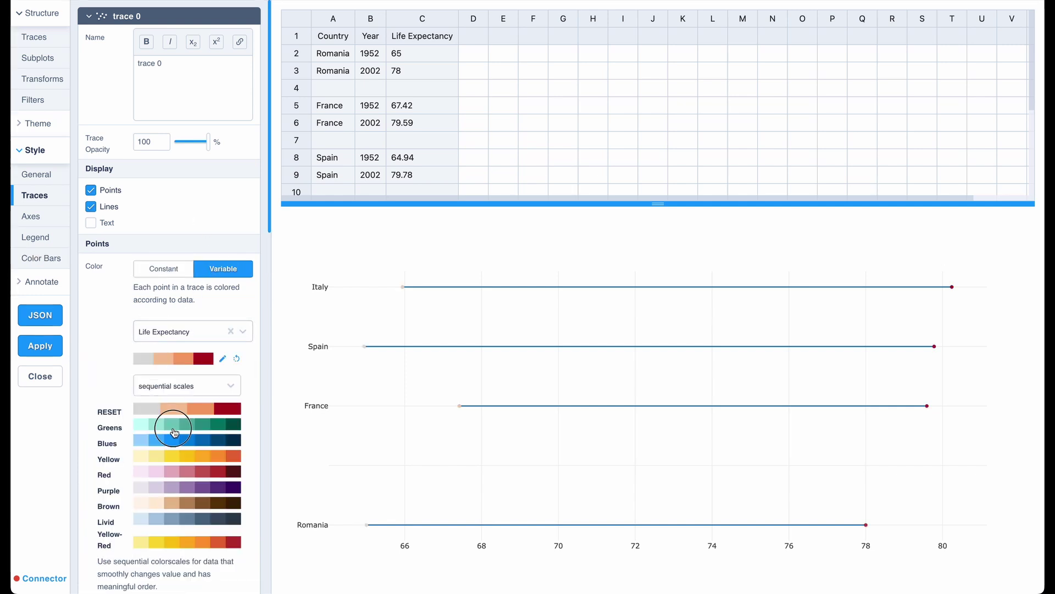
left_click(171, 426)
Trim the Greens colorscale so that only #78CAC0, #50B0A4 and #289588 remain.
left_click(223, 358)
left_click(238, 453)
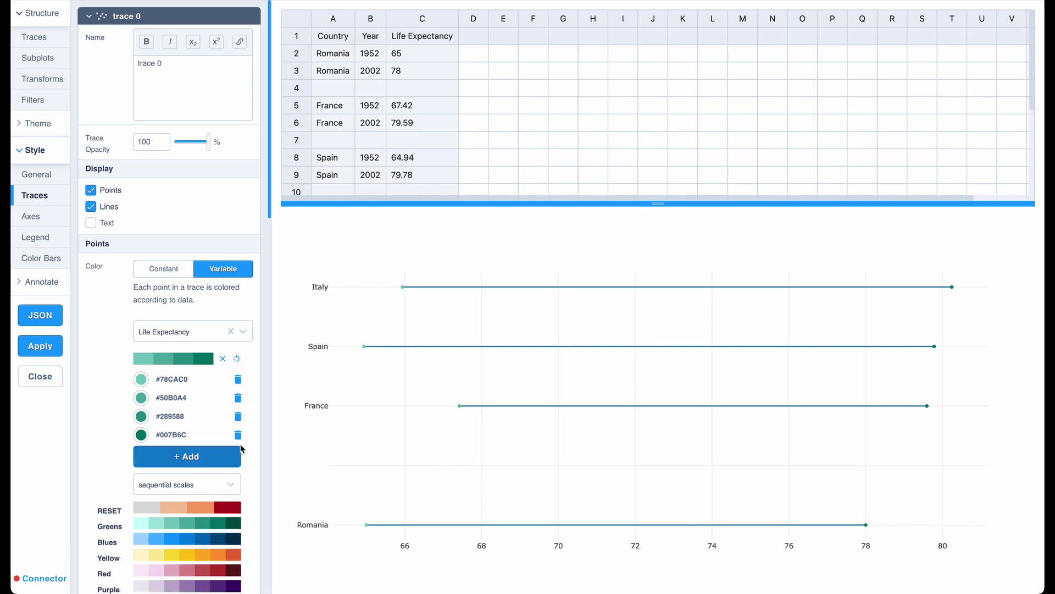
left_click(238, 435)
left_click(222, 359)
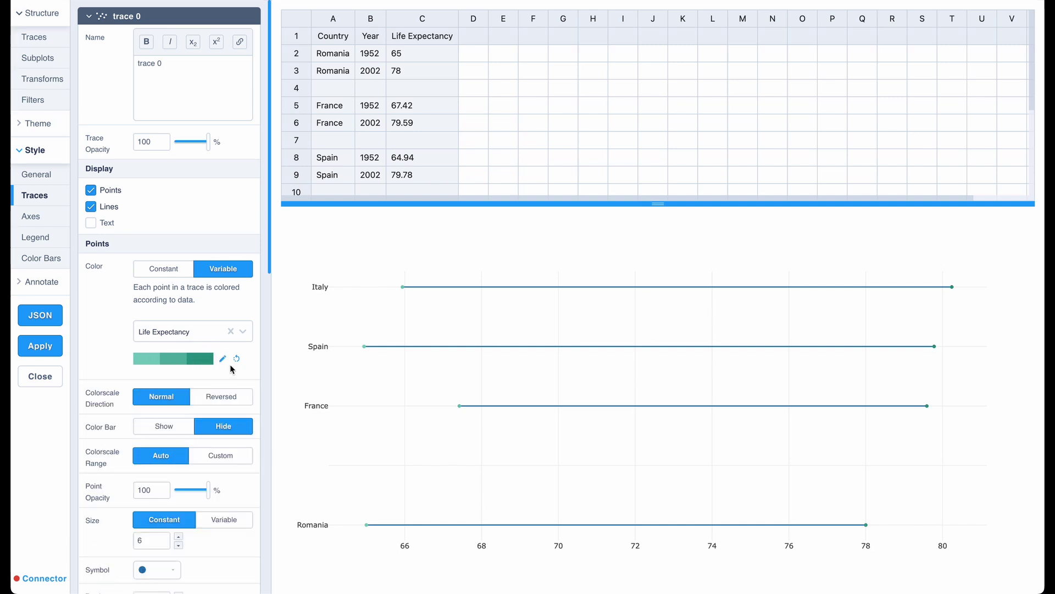
Increase the trace's constant point size to about 14.
scroll(209, 379, "down", 3)
left_click(178, 392)
left_click(179, 393)
left_click(179, 392)
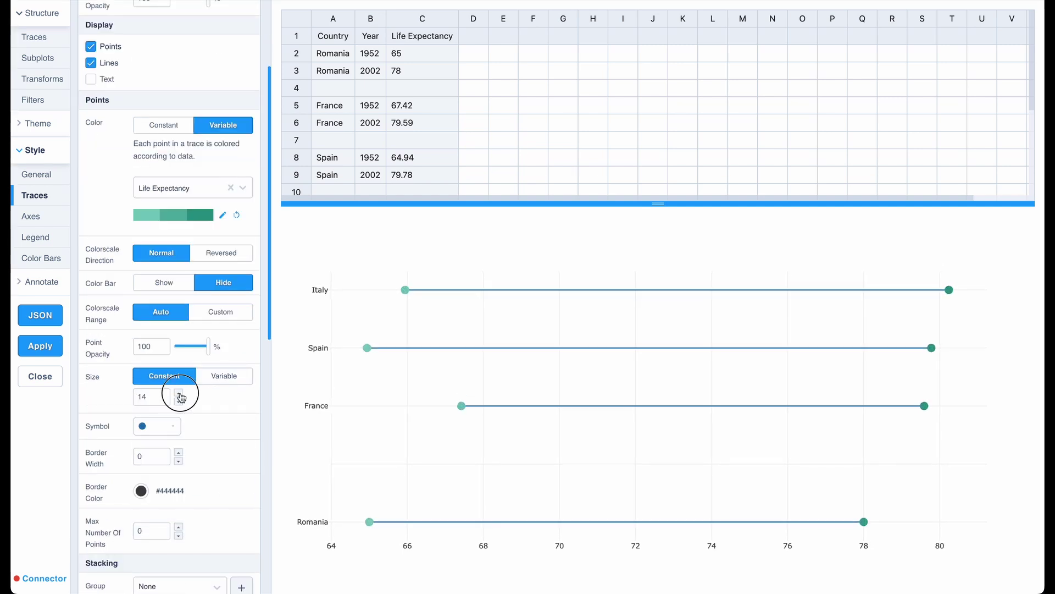
left_click(178, 392)
Switch the hover tooltip to the template "%{y} - %{x} years" and hide the trace name.
scroll(180, 394, "down", 10)
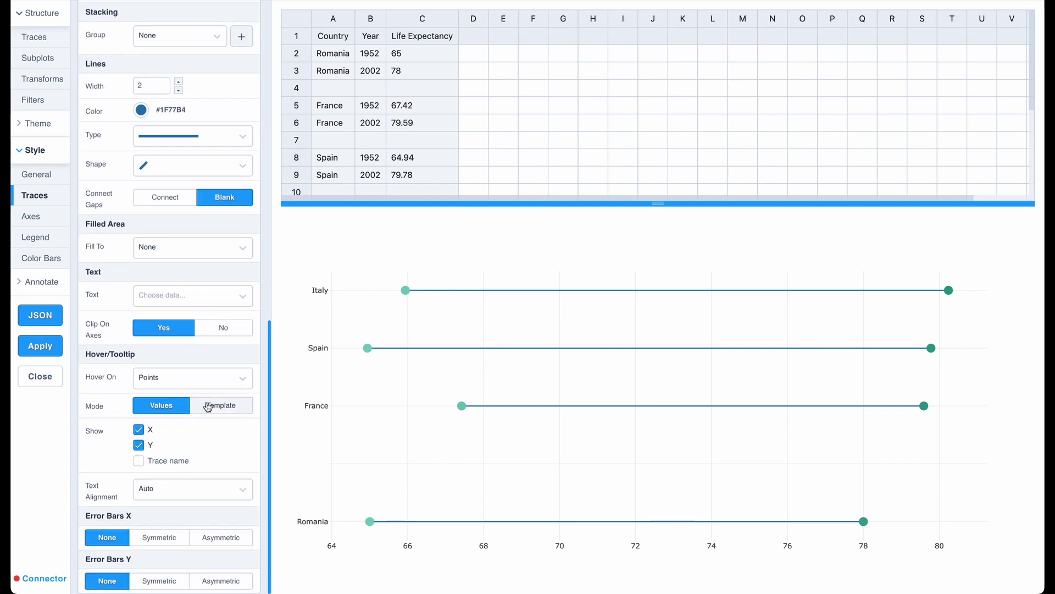
left_click(212, 405)
left_click(181, 474)
mouse_move(366, 354)
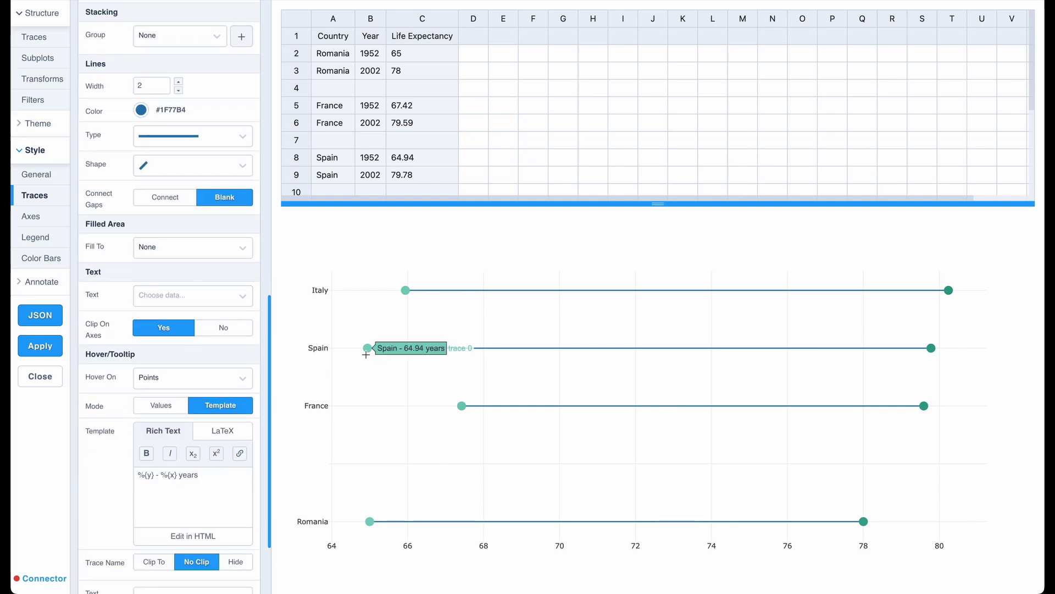
left_click(235, 561)
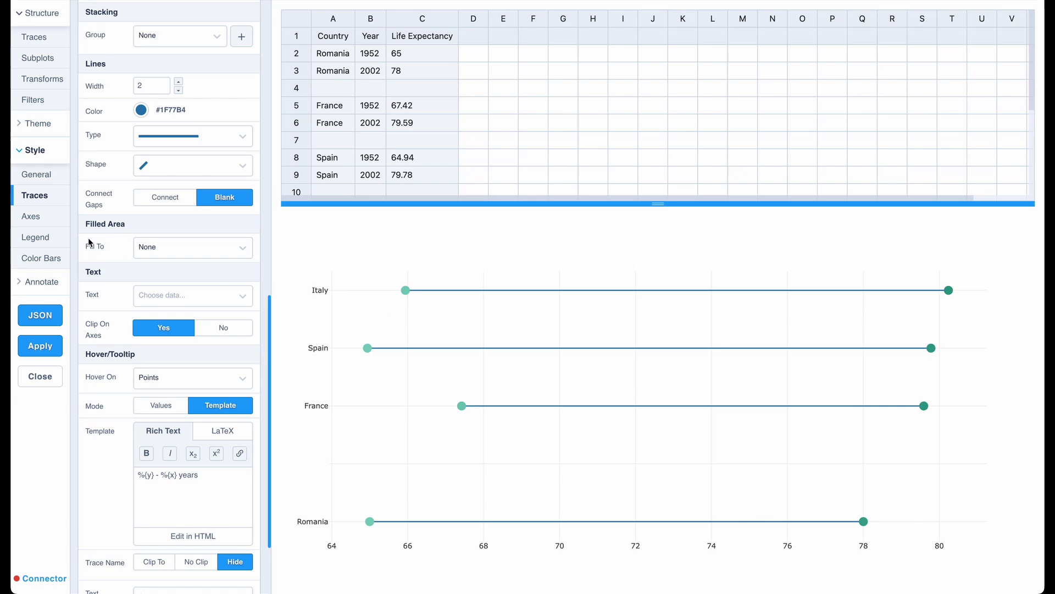
Raise the base font size to 14 px and enter the chart subtitle "Life Expectancy in Europe: 1952 and 2002".
left_click(59, 179)
scroll(176, 341, "down", 1)
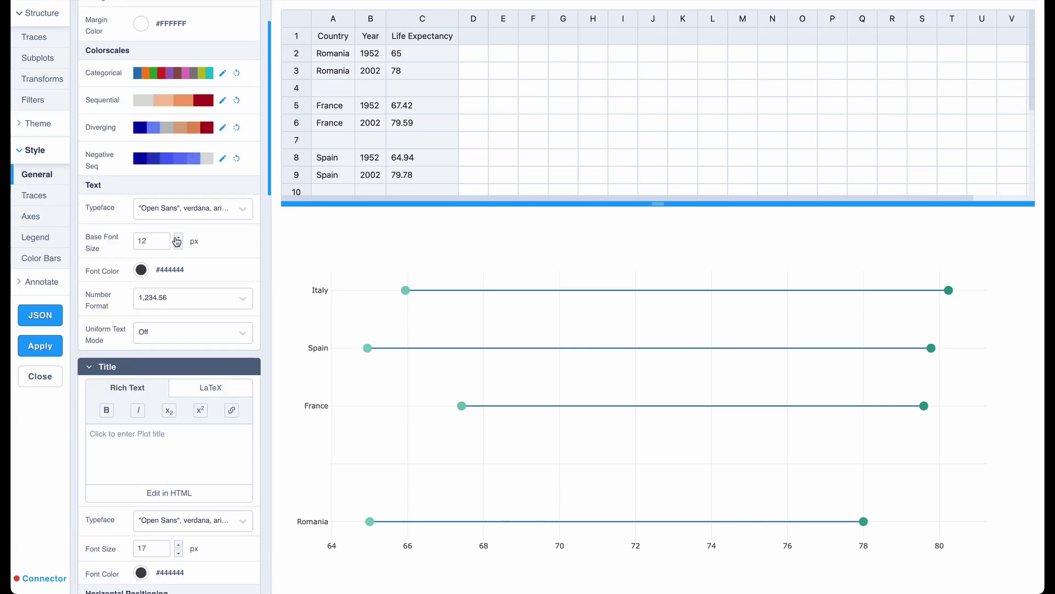
scroll(165, 231, "down", 10)
left_click(156, 228)
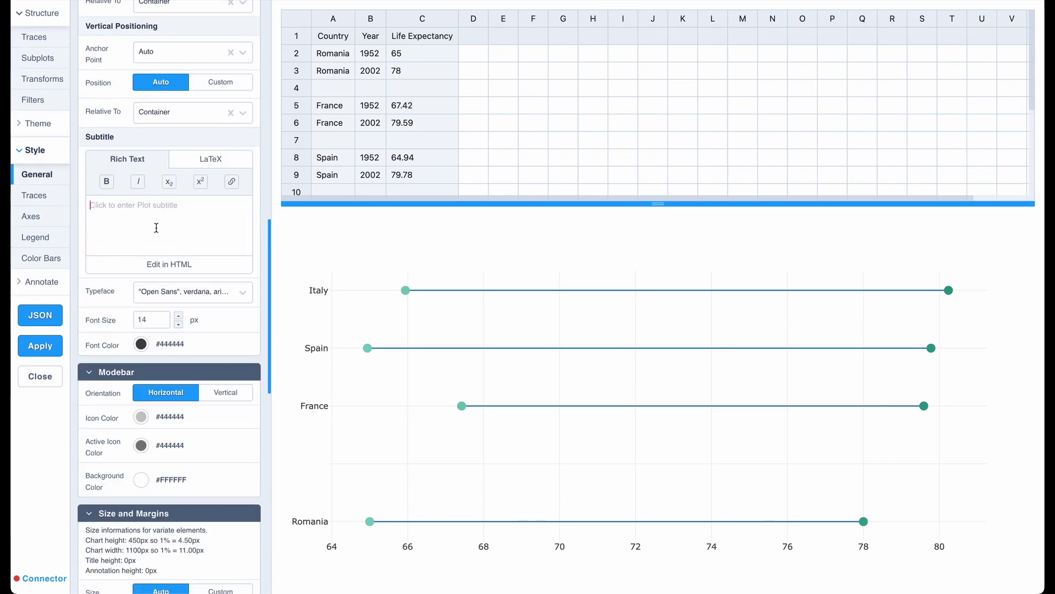
type("Life Expectancy in Europe: 1952 and 2002")
key("super+a")
left_click(106, 182)
left_click(195, 233)
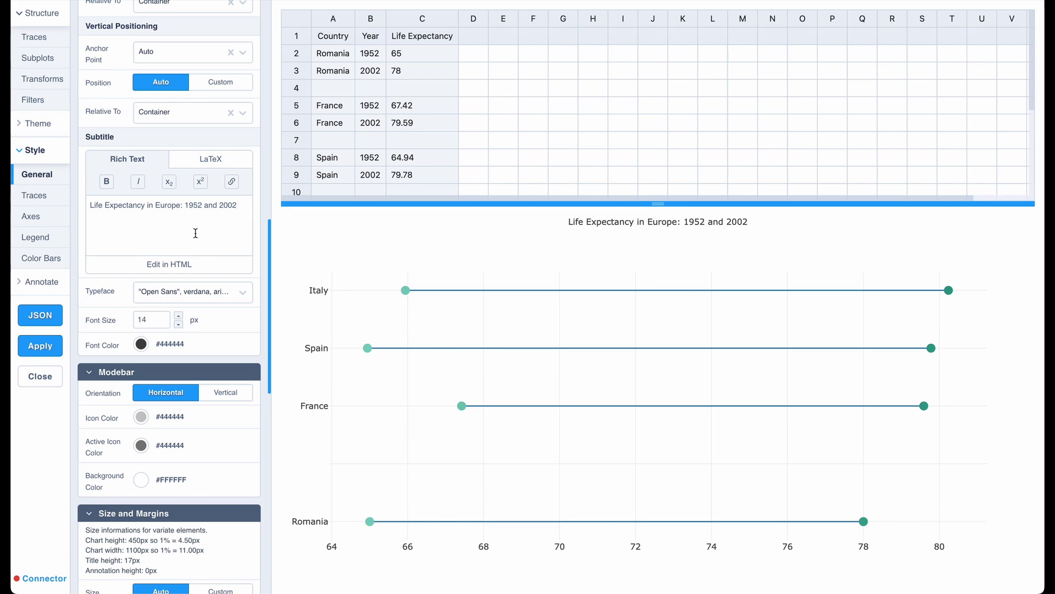
Set the label standoff of the Y-axis tick labels to 10 px.
left_click(44, 222)
scroll(132, 263, "down", 9)
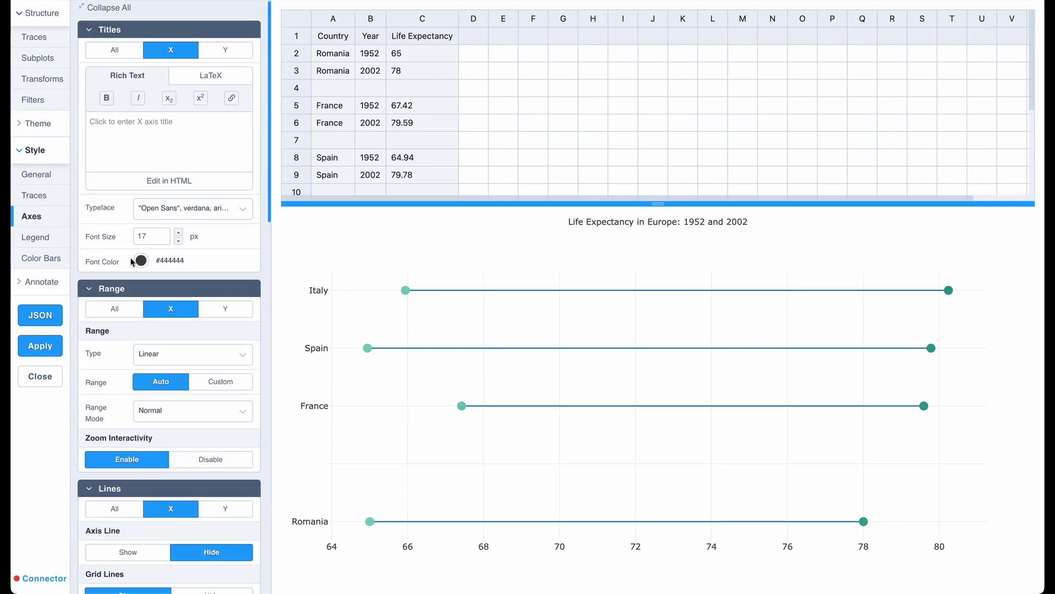
left_click(148, 315)
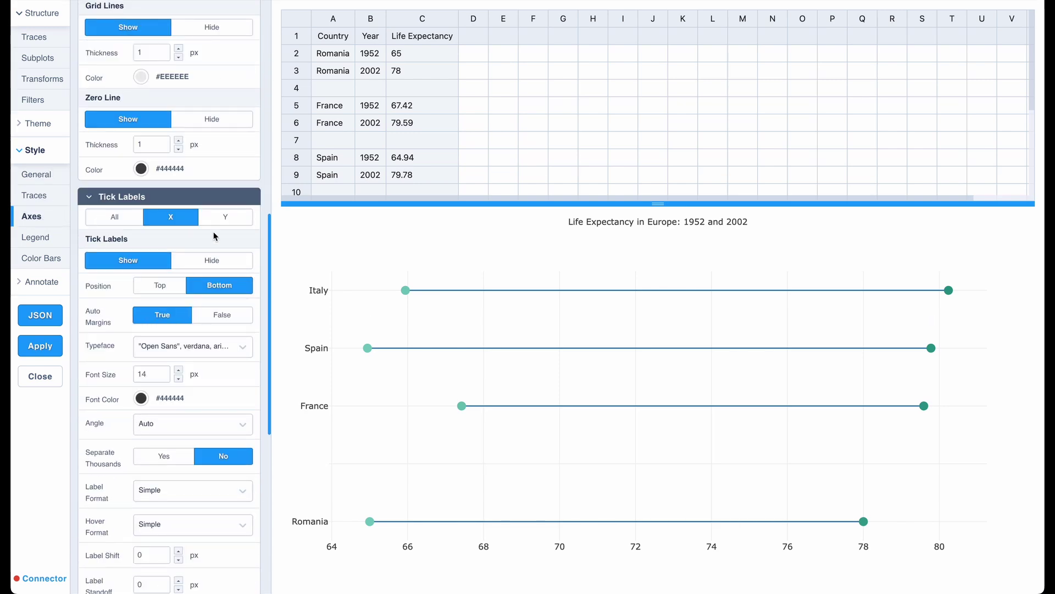
left_click(226, 216)
left_click(172, 314)
scroll(173, 310, "down", 3)
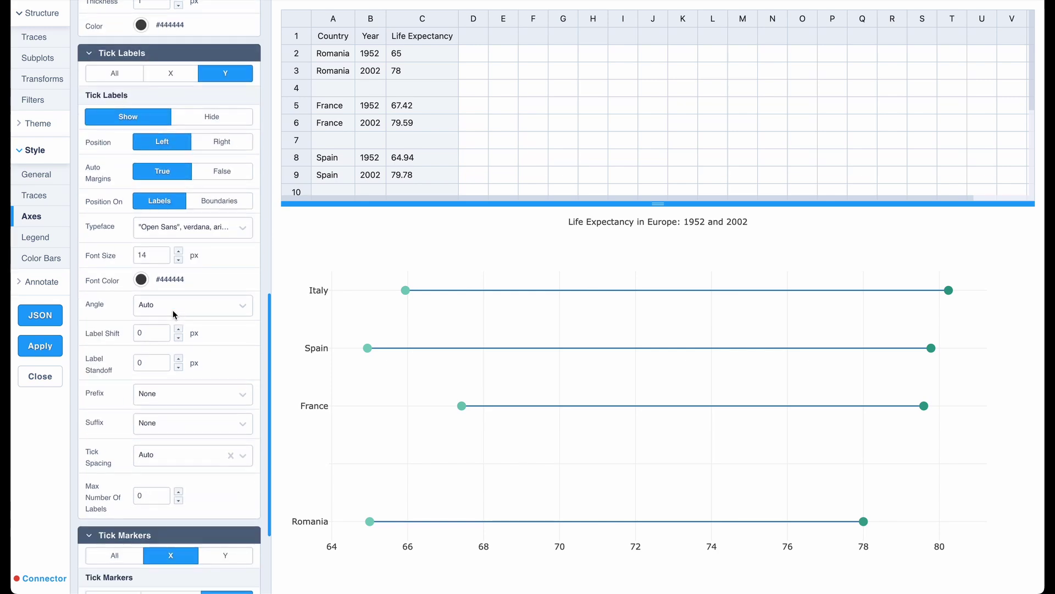
left_click(179, 357)
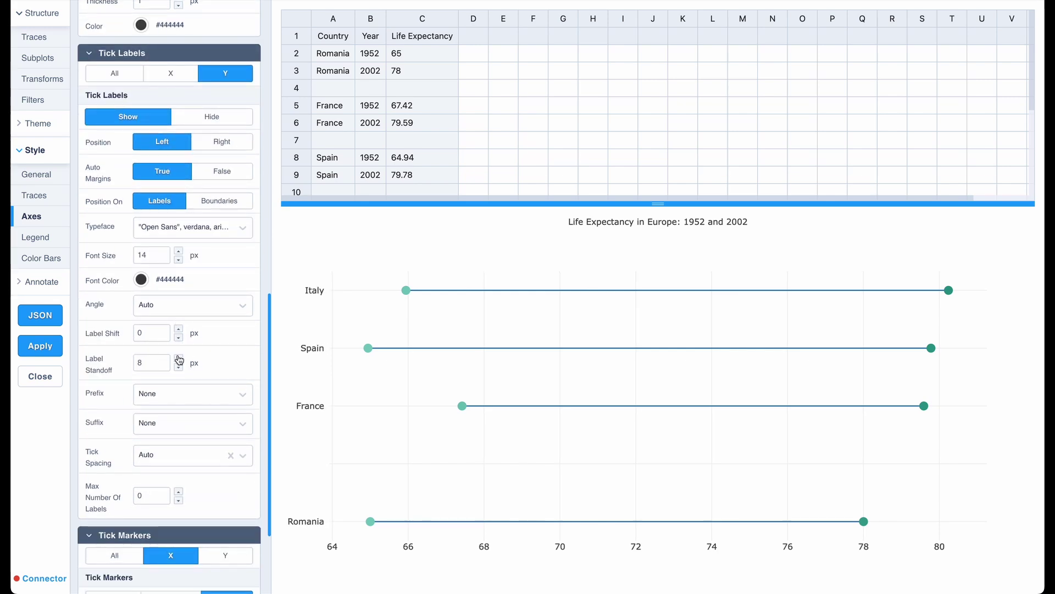
left_click(162, 72)
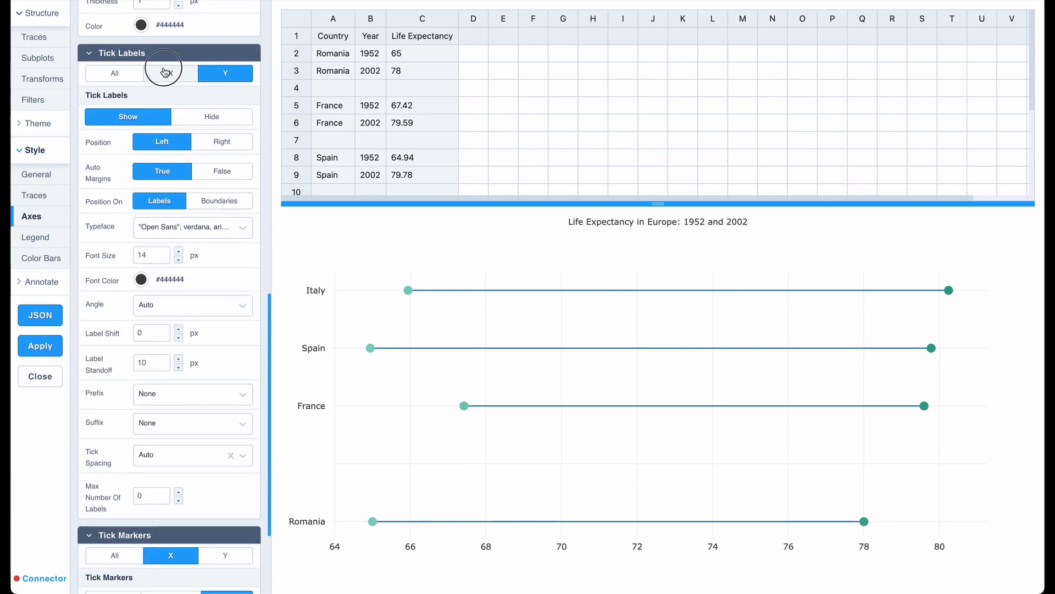
Title the X axis "Years" and hide the Y-axis grid lines.
scroll(163, 69, "up", 12)
left_click(154, 144)
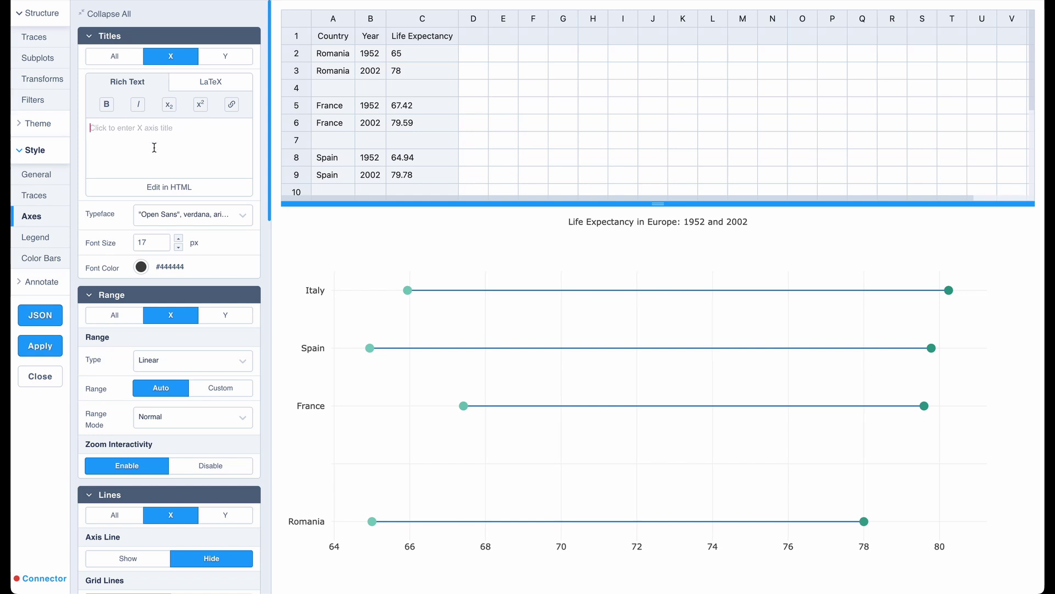
type("Years")
scroll(221, 379, "down", 6)
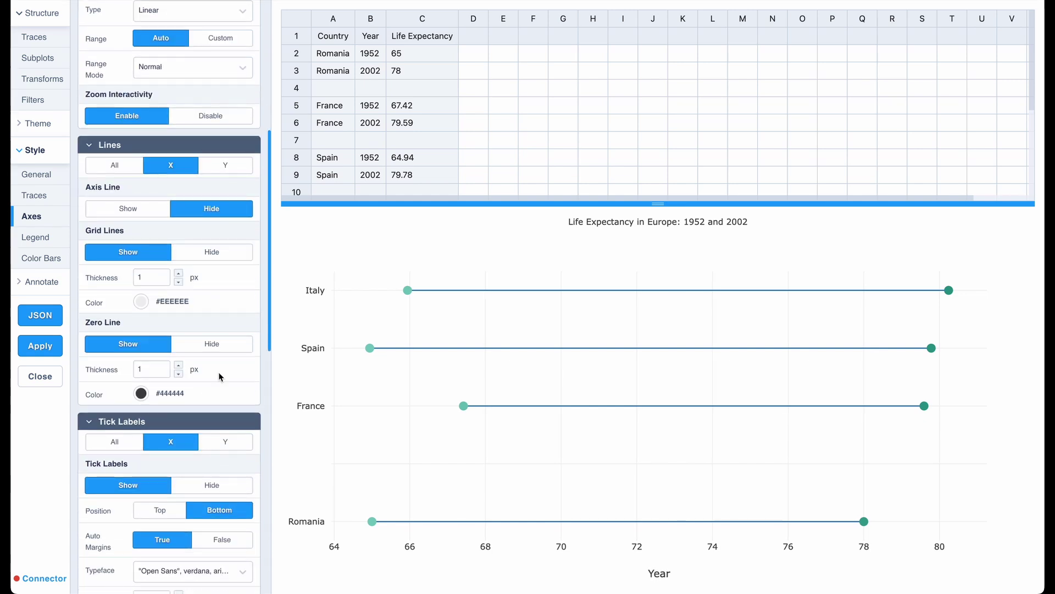
left_click(225, 167)
left_click(209, 251)
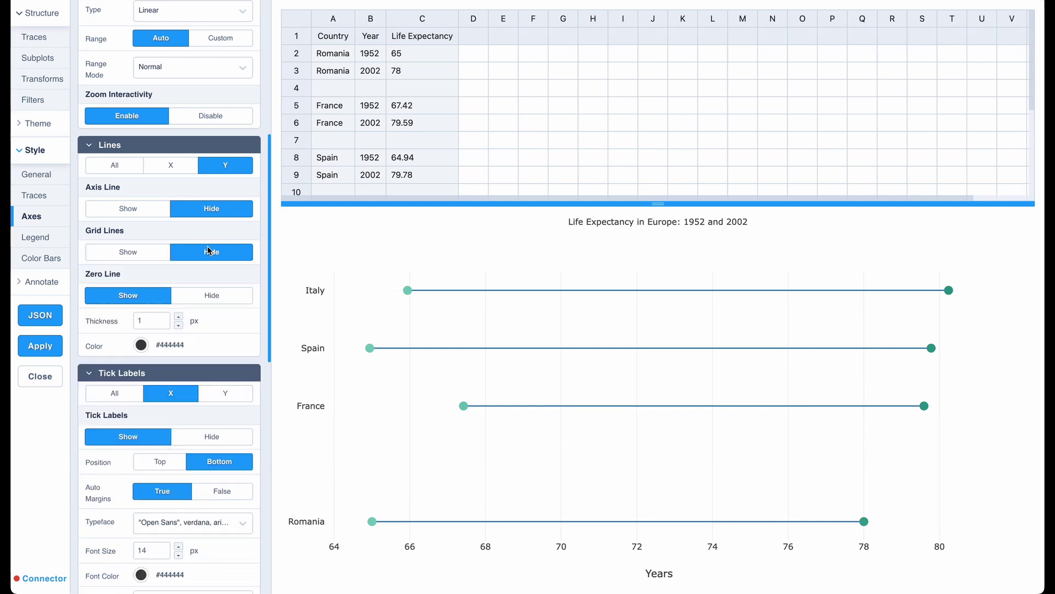
Apply the EEA theme to the chart.
left_click(38, 124)
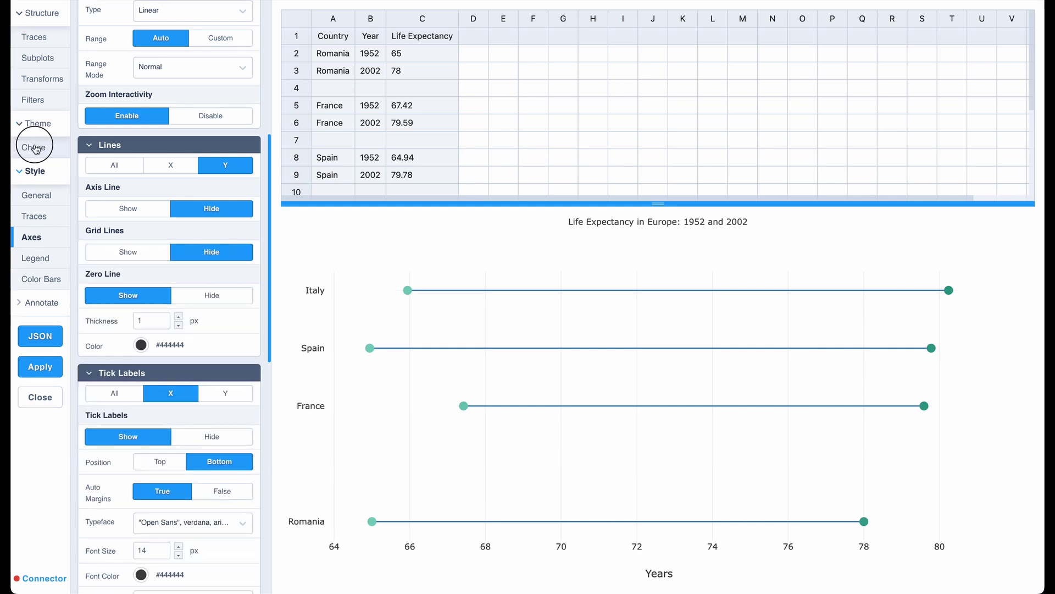
left_click(33, 147)
left_click(173, 114)
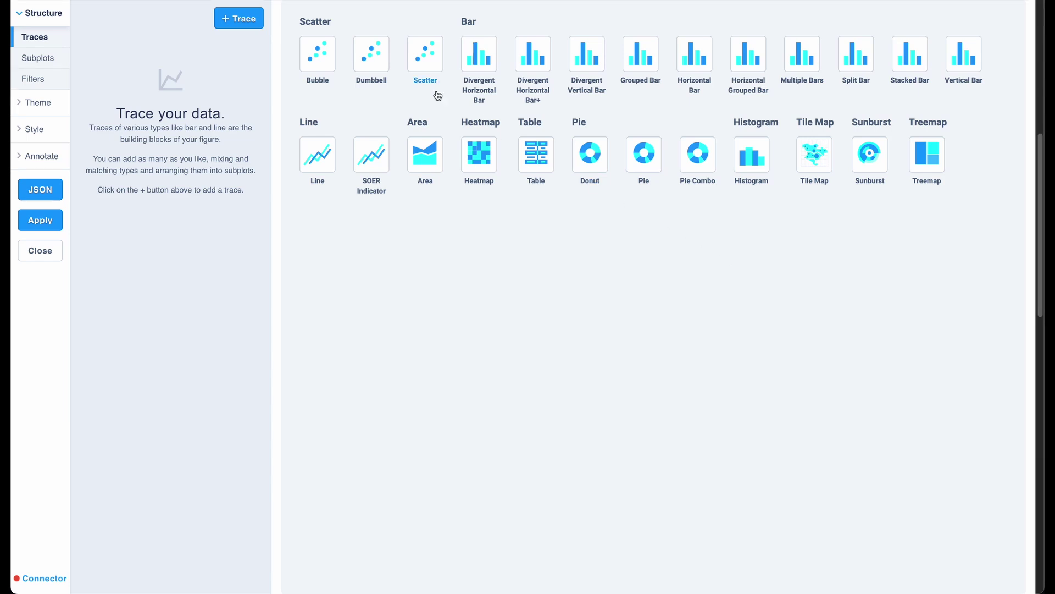
Choose the Dumbbell scatter template for an empty chart.
left_click(372, 58)
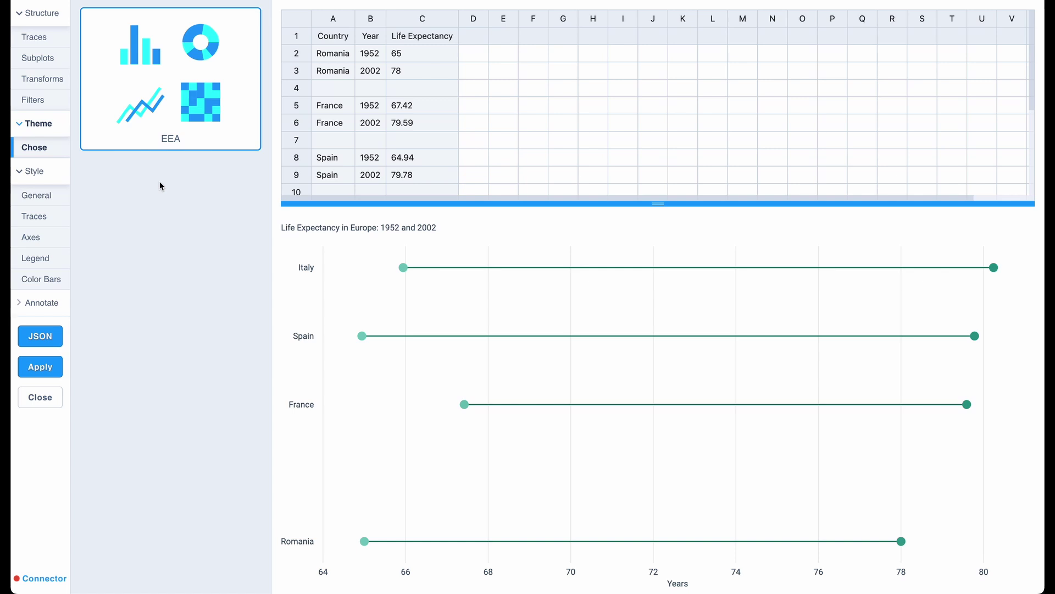
Clear the blank separator cells in columns A to C of rows 4, 7 and 10 in the data table.
left_click_drag(320, 93, 422, 91)
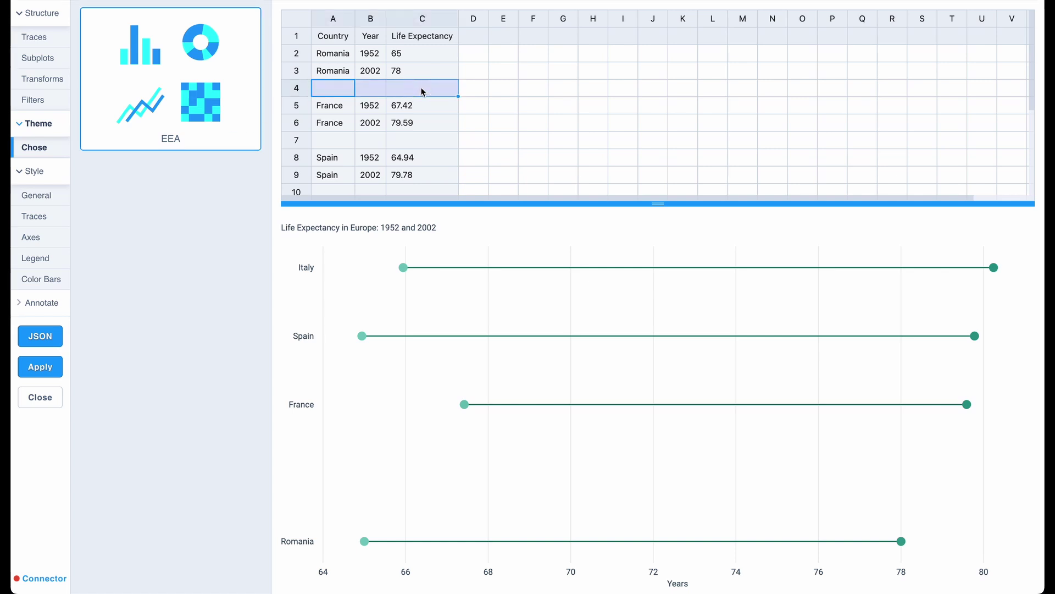
key("BackSpace")
scroll(422, 89, "down", 2)
left_click_drag(332, 69, 429, 66)
key("BackSpace")
left_click(493, 82)
left_click_drag(335, 125, 448, 121)
key("BackSpace")
left_click(470, 118)
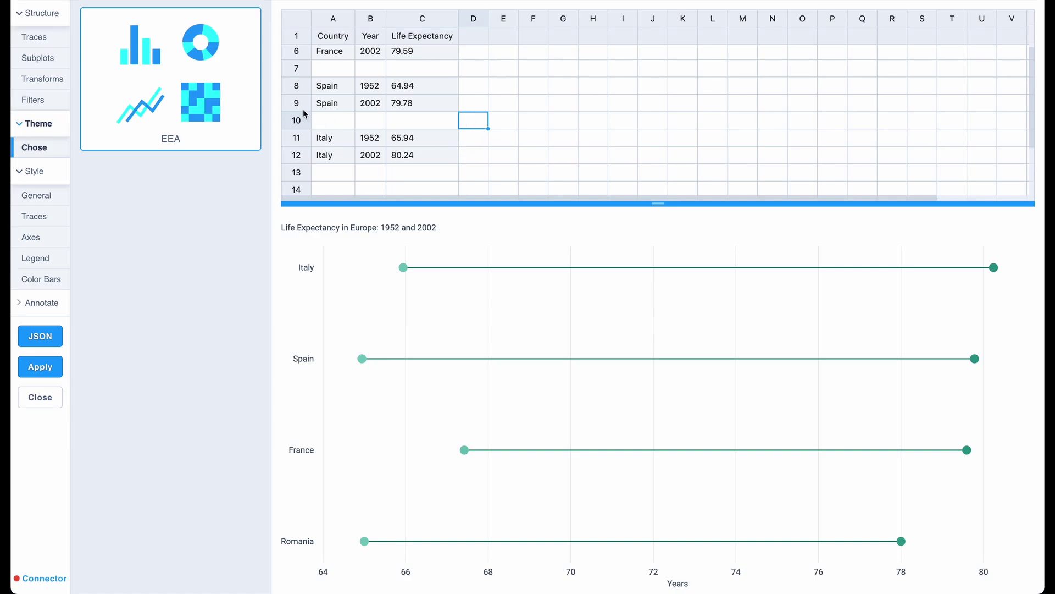
Insert 3 rows below row 9, the second Spain row, in the data table.
right_click(304, 110)
left_click(328, 139)
type("3")
key("Return")
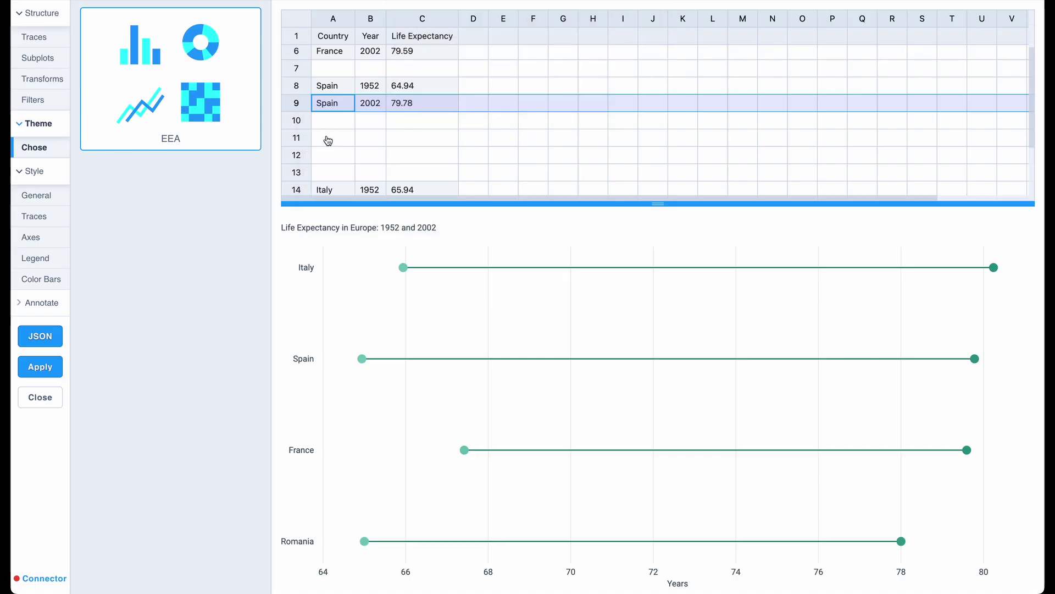
Enter the Germany rows from A11: 1952 with 55.44 and 2002 with 69.32.
left_click(333, 146)
type("Germany\t1952\t55.44 Germany\t2002\t69.32")
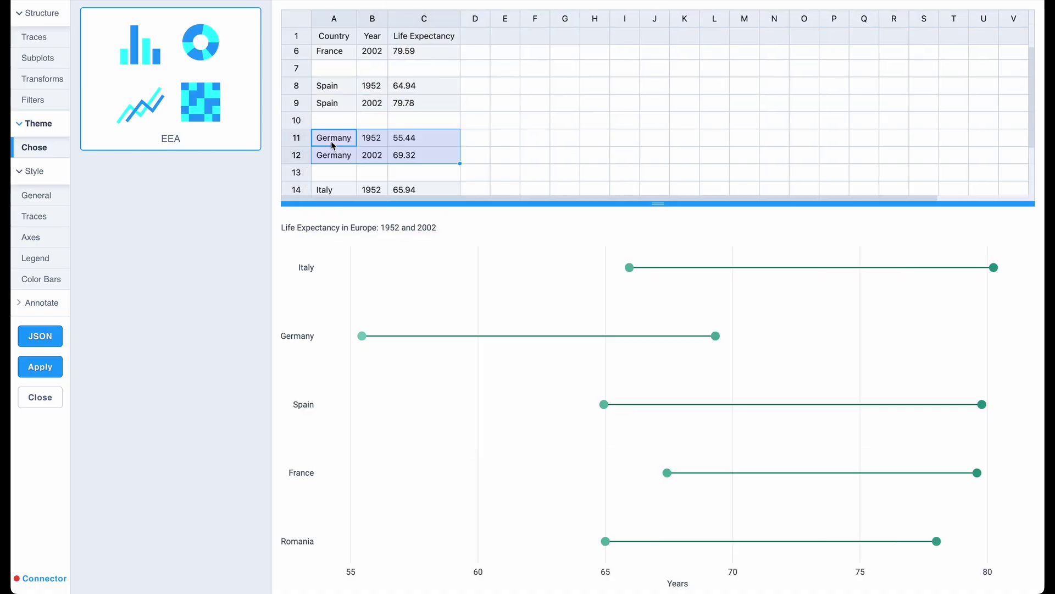
left_click(478, 138)
Move the Life Expectancy column in front of the Year column.
left_click(415, 27)
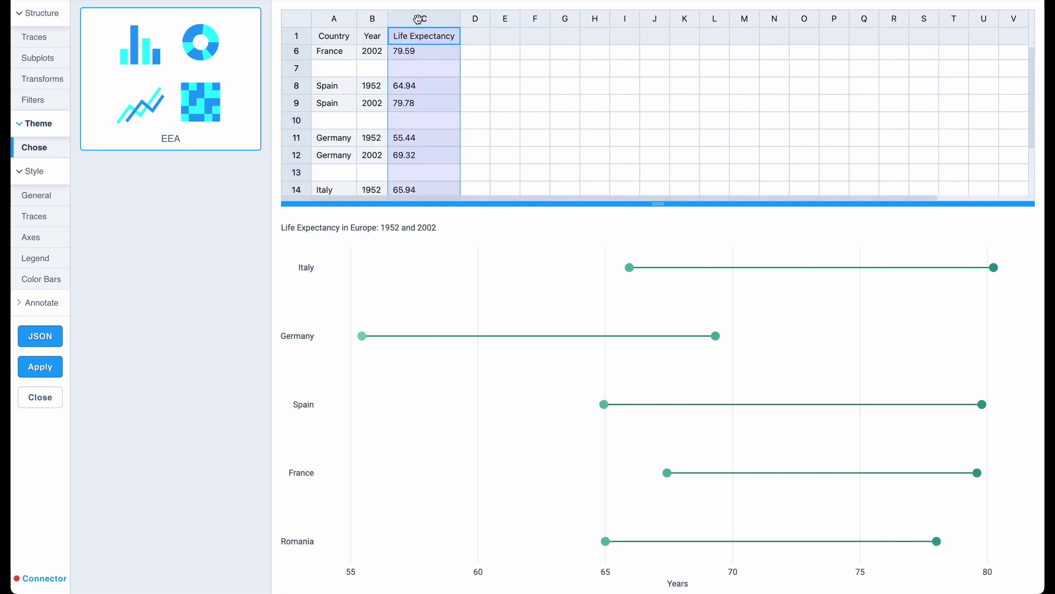
left_click_drag(417, 17, 358, 17)
left_click(476, 86)
Remove rows 13 to 15, the blank separator and both Italy rows, from the data table.
scroll(476, 85, "down", 3)
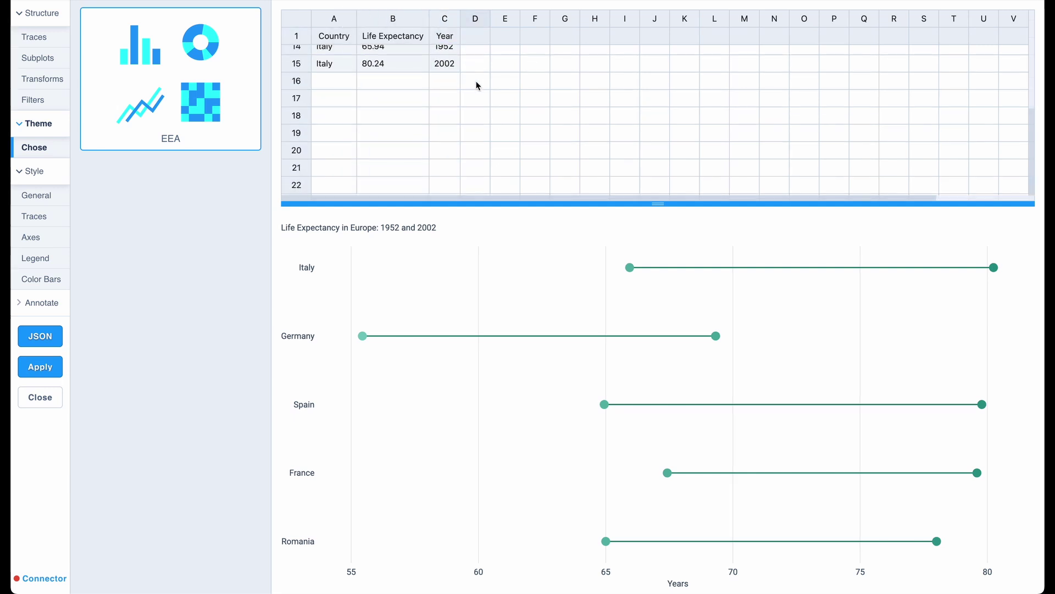
scroll(385, 93, "up", 2)
left_click_drag(328, 101, 443, 134)
right_click(443, 135)
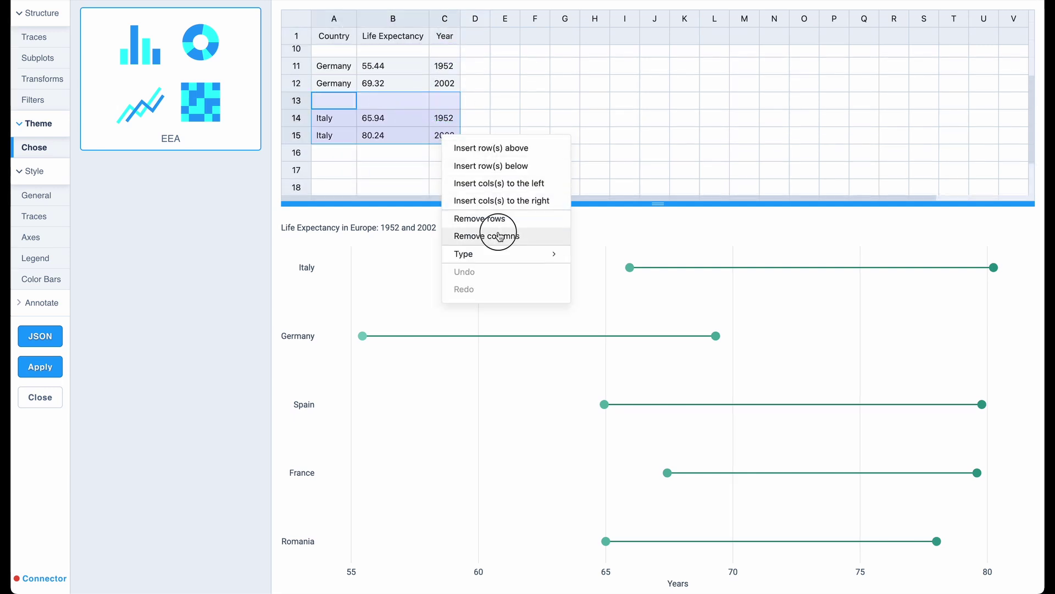
left_click(498, 220)
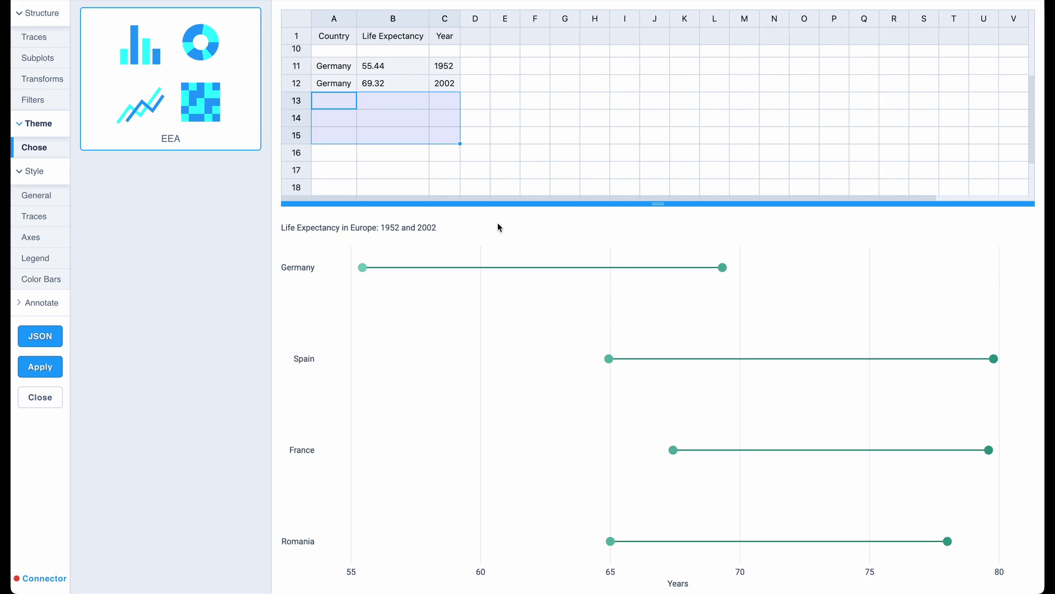
Apply the chart editor changes and save the Life Expectancy Dumbell Chart content item.
left_click(57, 376)
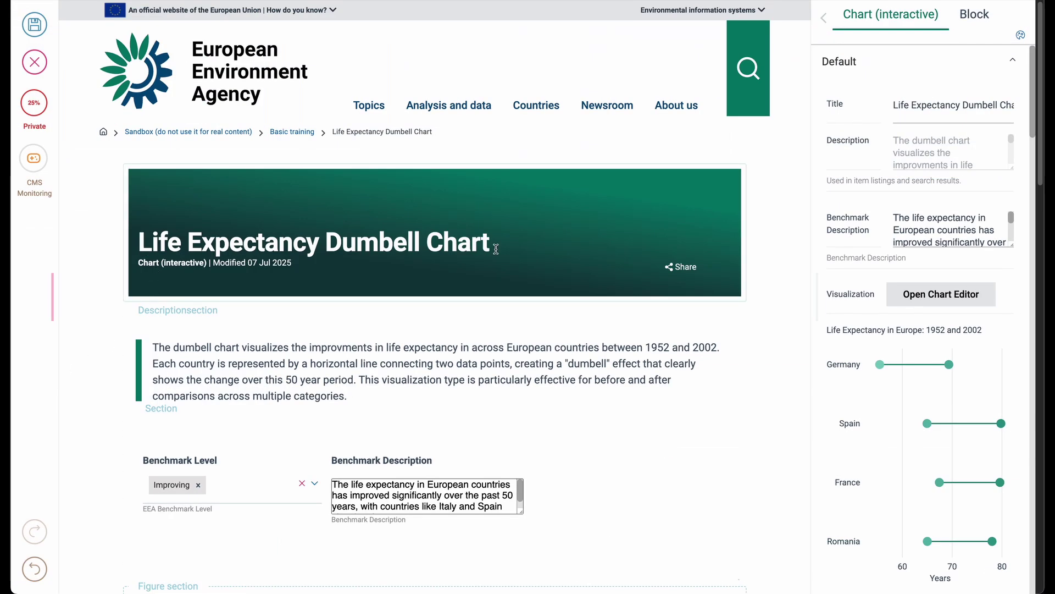
left_click(39, 32)
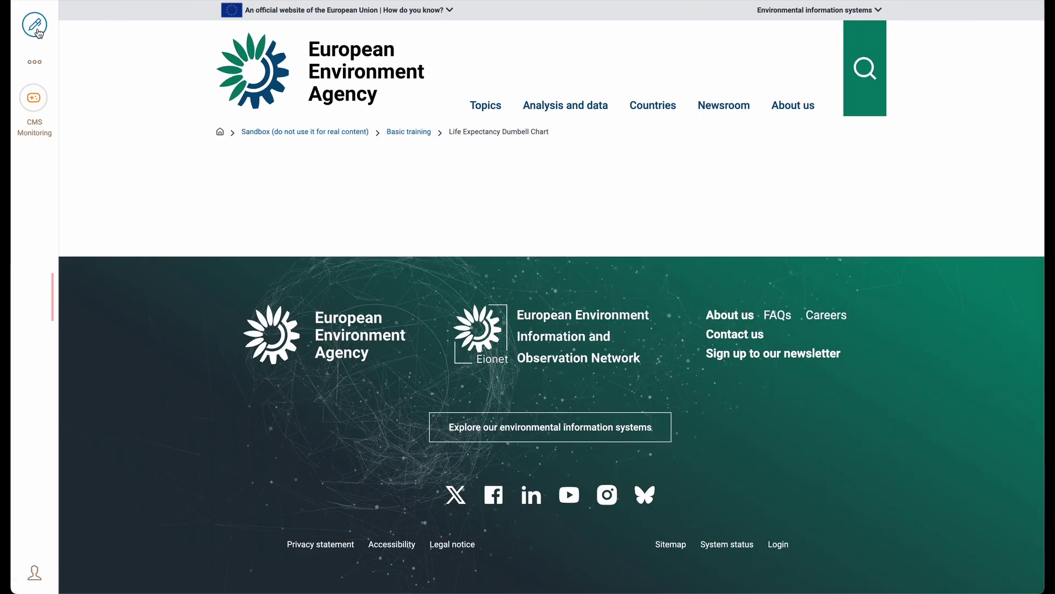
scroll(100, 187, "down", 5)
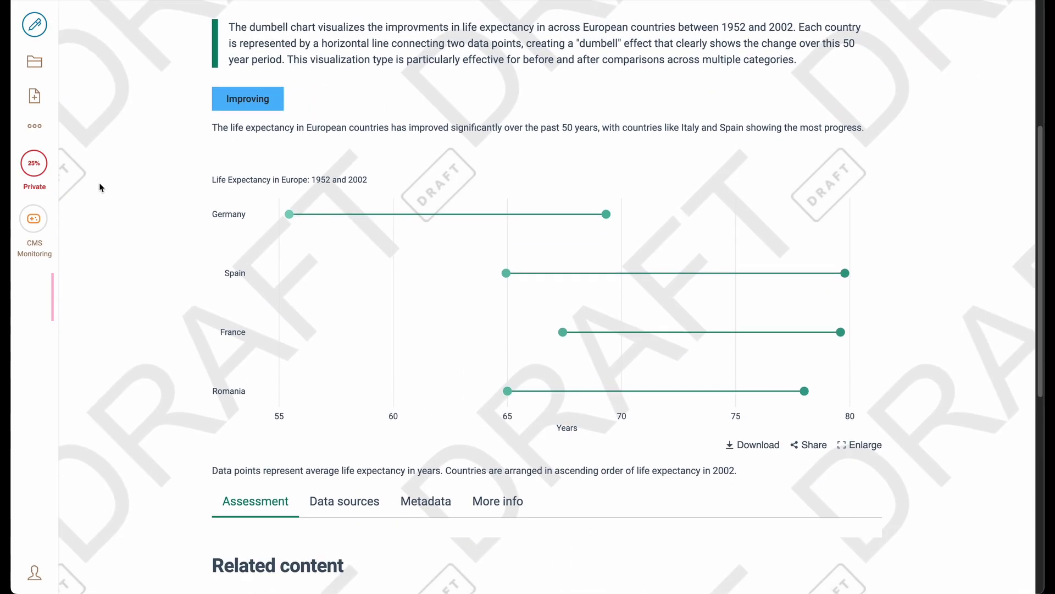
Change the workflow state of the Life Expectancy Dumbell Chart to Published.
left_click(33, 131)
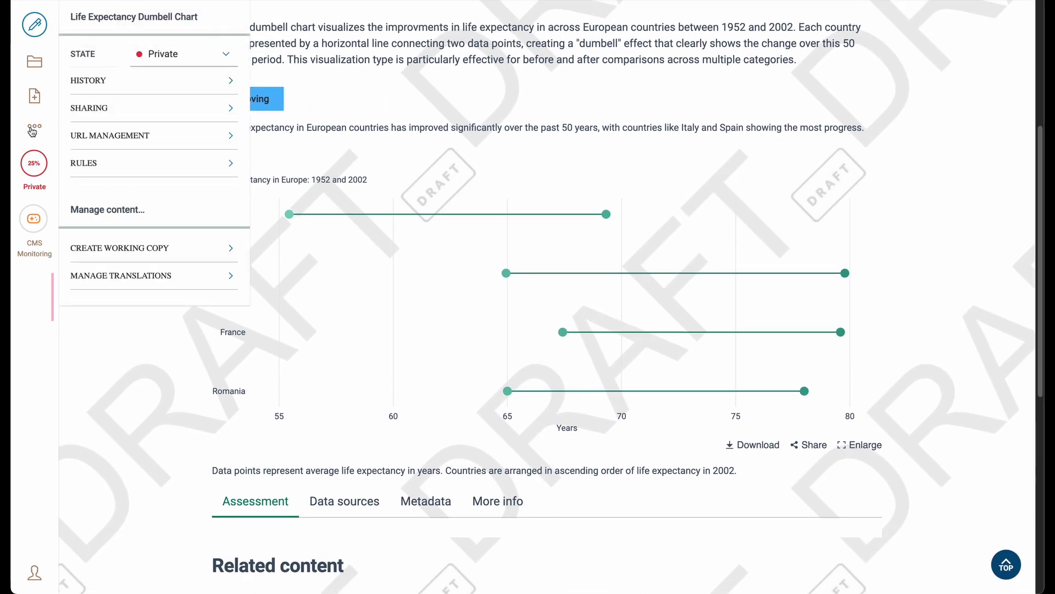
left_click(151, 57)
left_click(158, 83)
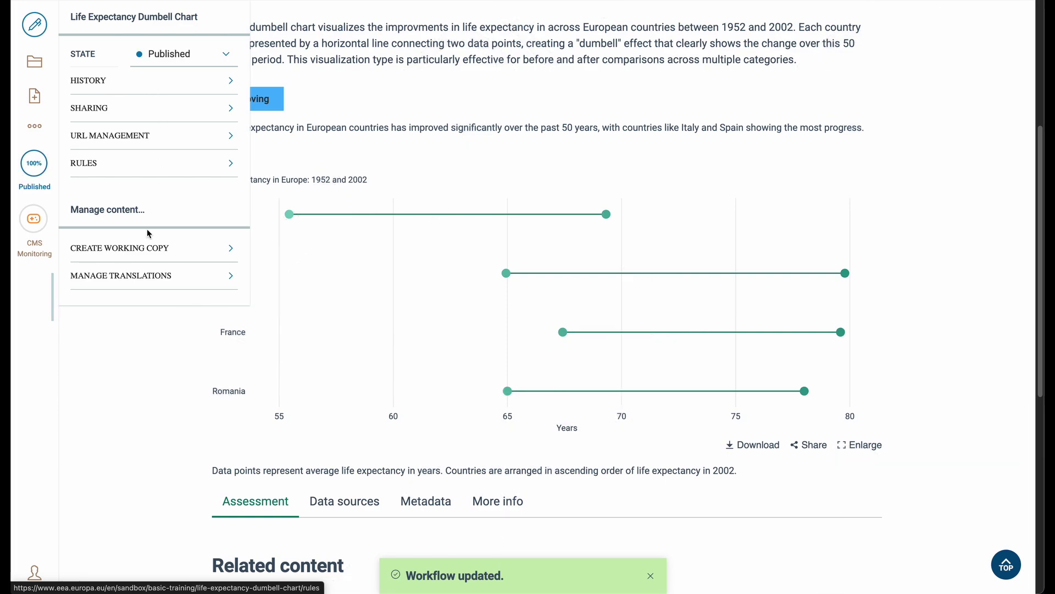
left_click(119, 361)
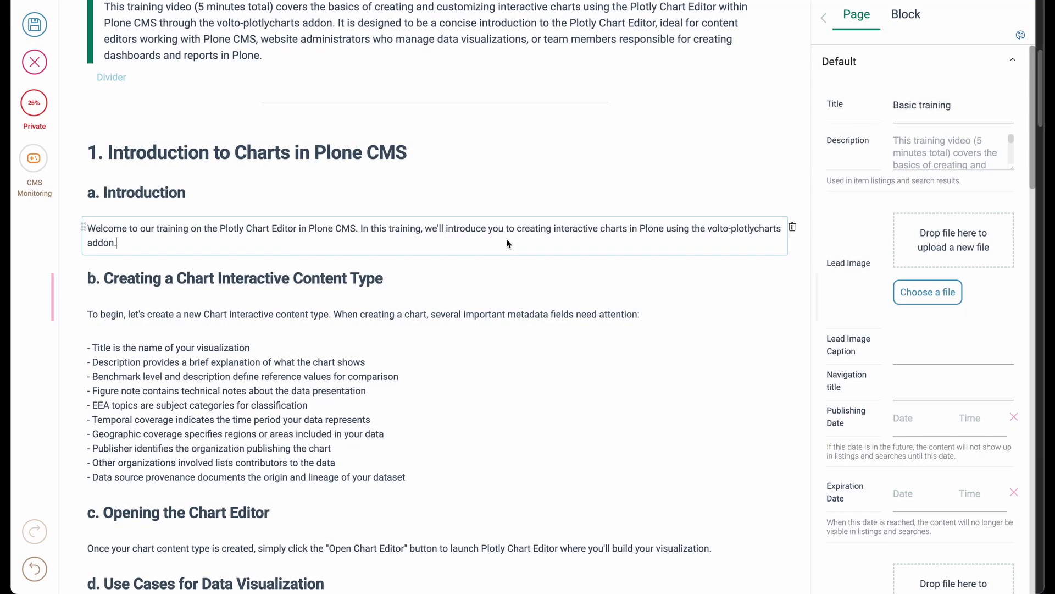
Insert an Embed Chart (interactive) block below the Introduction paragraph of the Basic training page.
key("Return")
type("/embed")
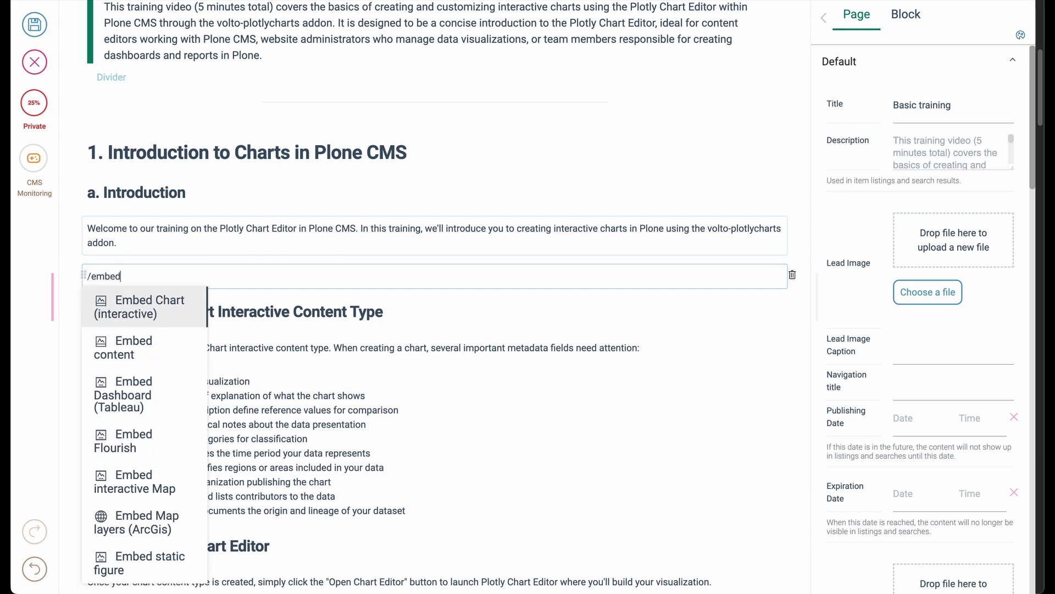
key("Return")
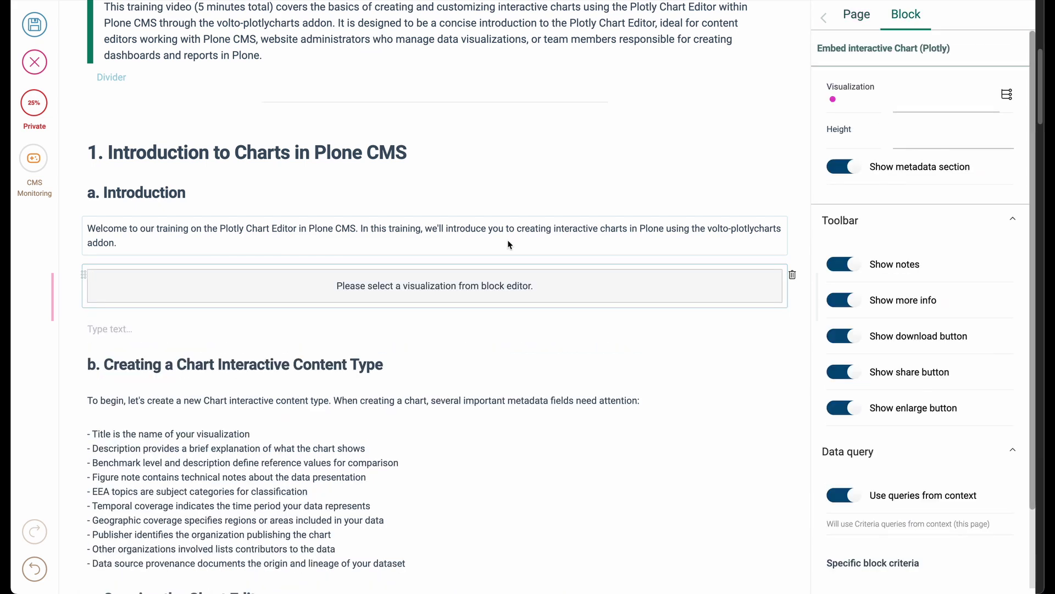
Set the embed block's visualization to Life Expectancy Dumbell Chart and save the Basic training page.
left_click(1002, 96)
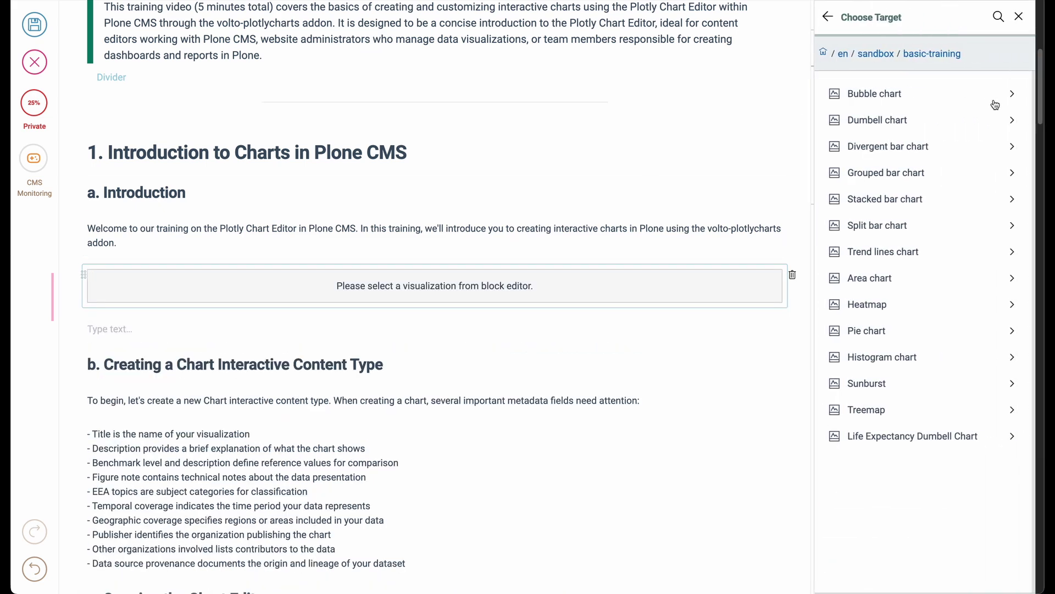
left_click(887, 450)
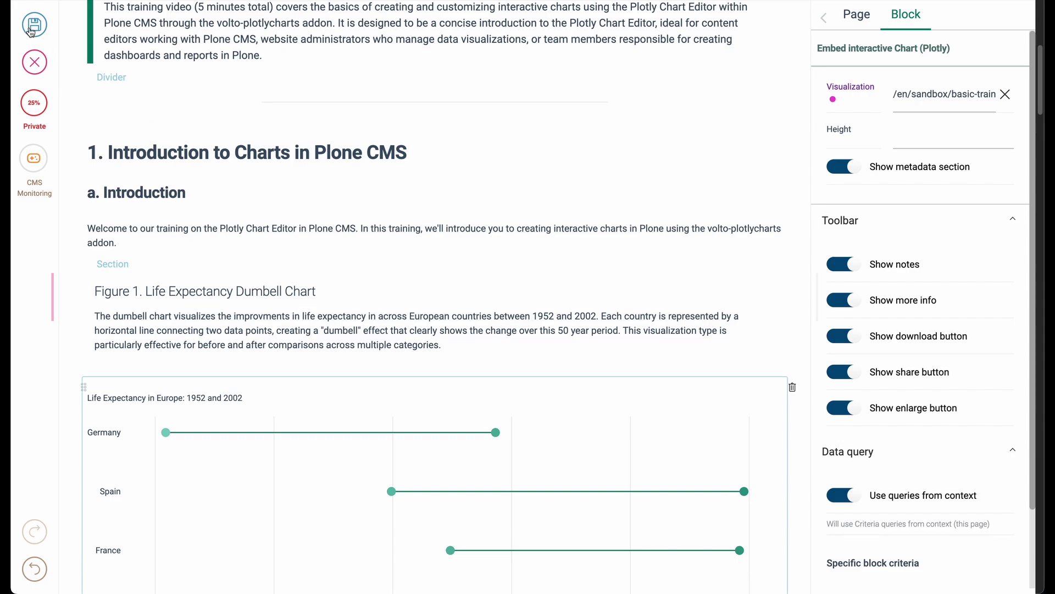
left_click(30, 29)
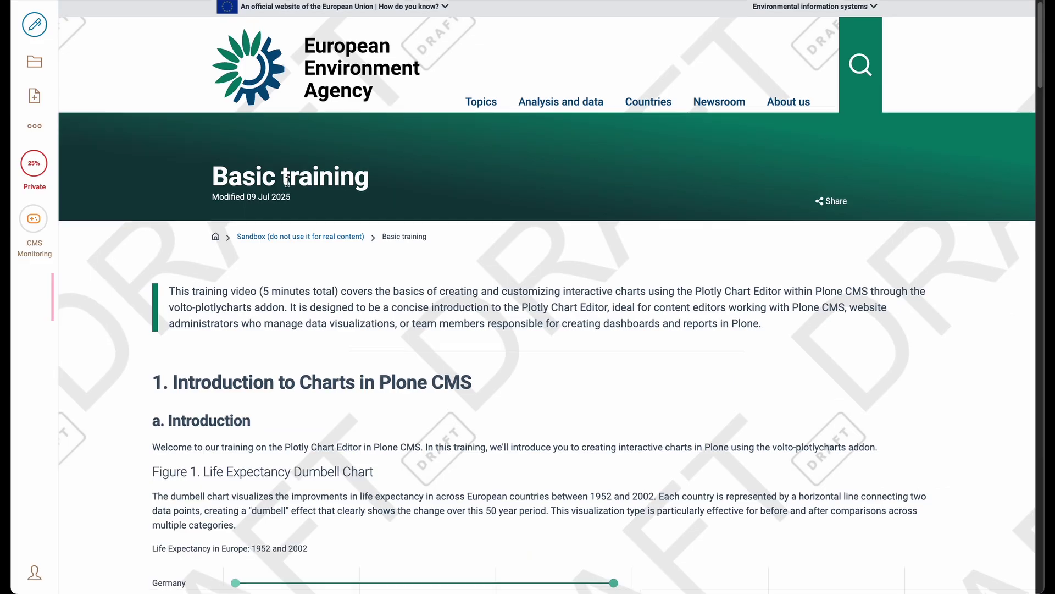
scroll(287, 185, "down", 6)
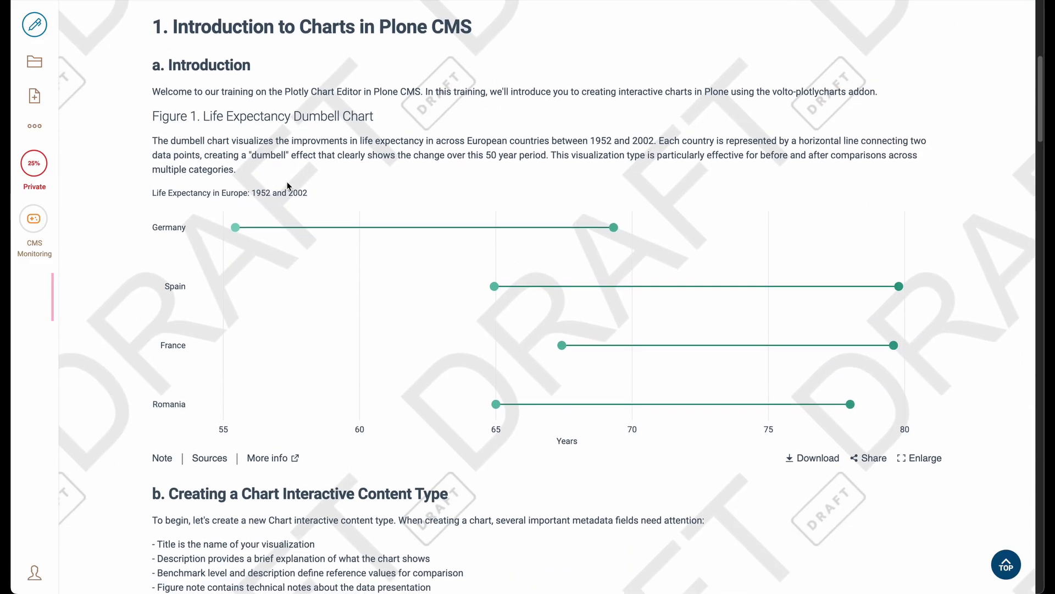